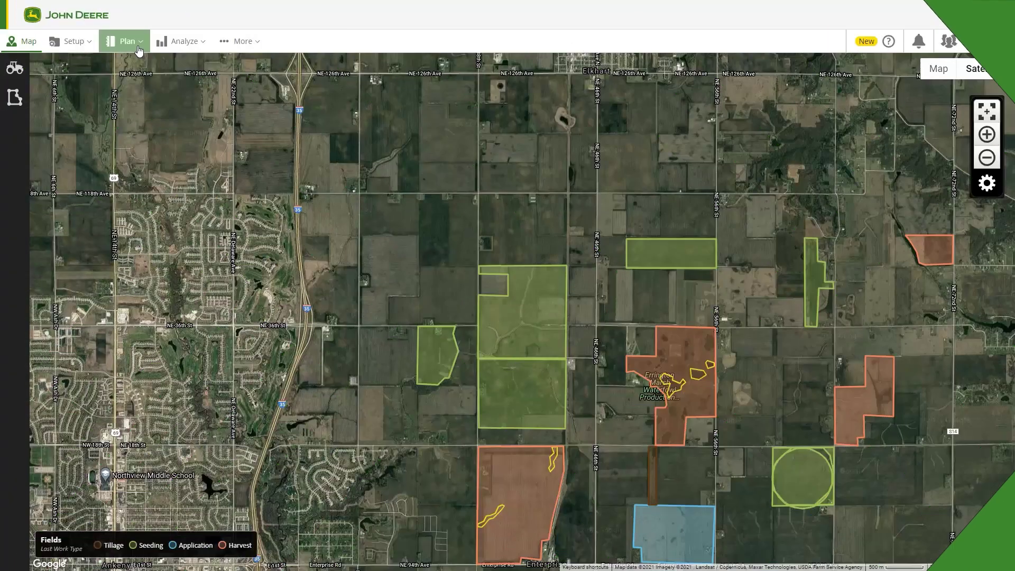
Open the Work Planner from the Plan menu on the field map.
{"action": "left_click", "coordinate": [138, 48]}
{"action": "left_click", "coordinate": [161, 200]}
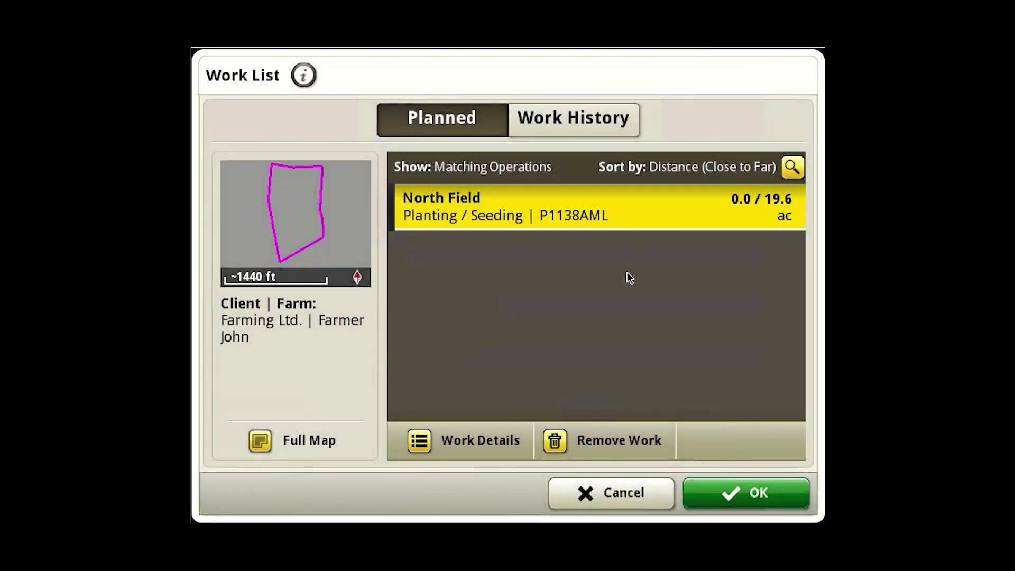
Open Work Details for the North Field planting / seeding job.
{"action": "left_click", "coordinate": [473, 439]}
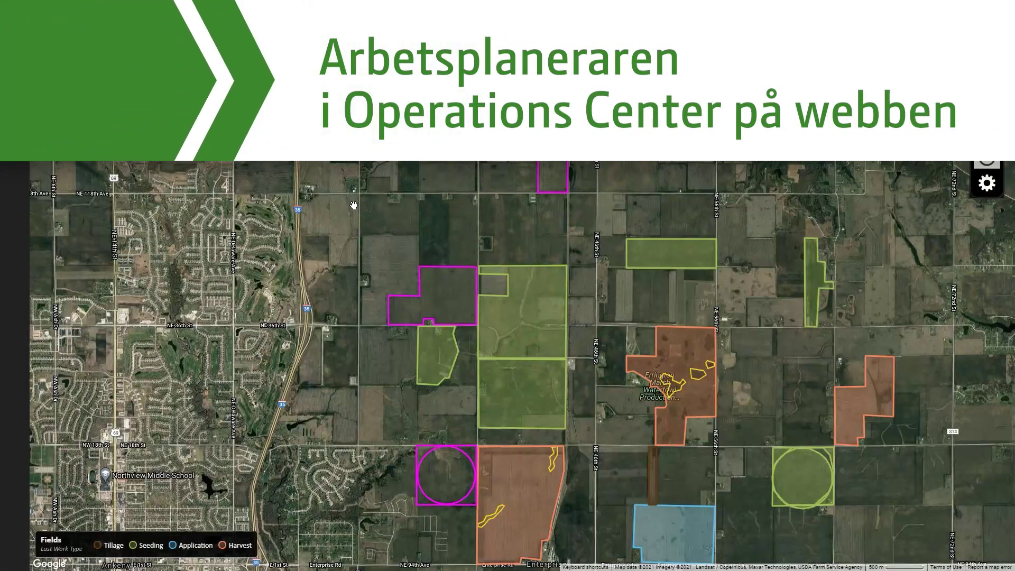
Open the Work Planner, switch to the 2022 season, and start a new seeding plan.
{"action": "left_click", "coordinate": [126, 50]}
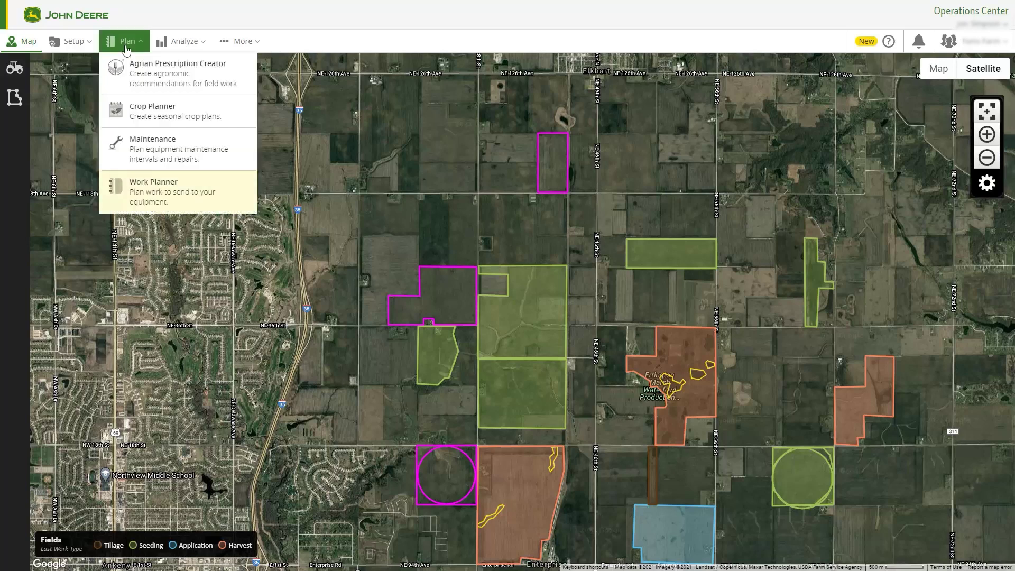
{"action": "left_click", "coordinate": [138, 205]}
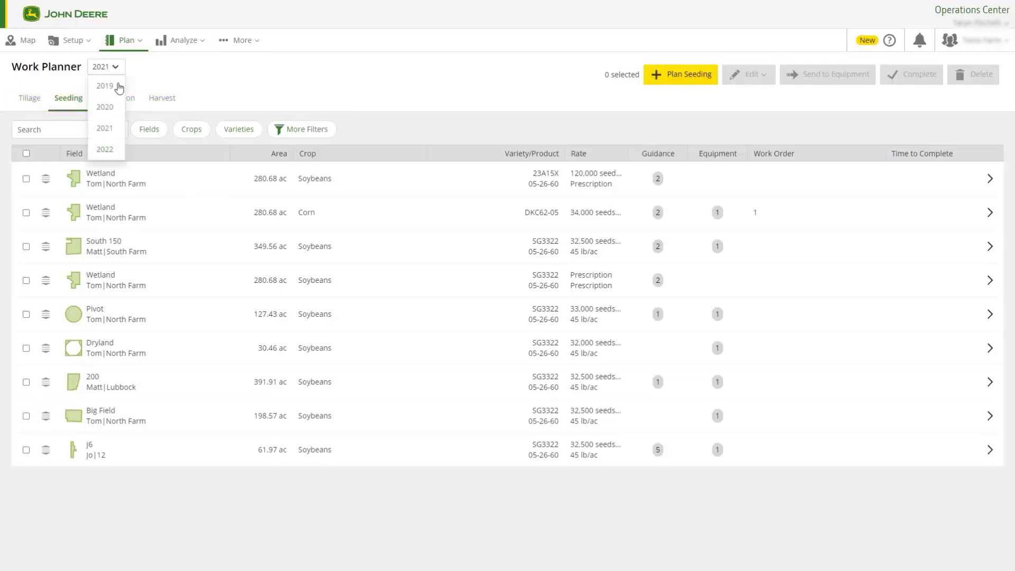
{"action": "left_click", "coordinate": [109, 150]}
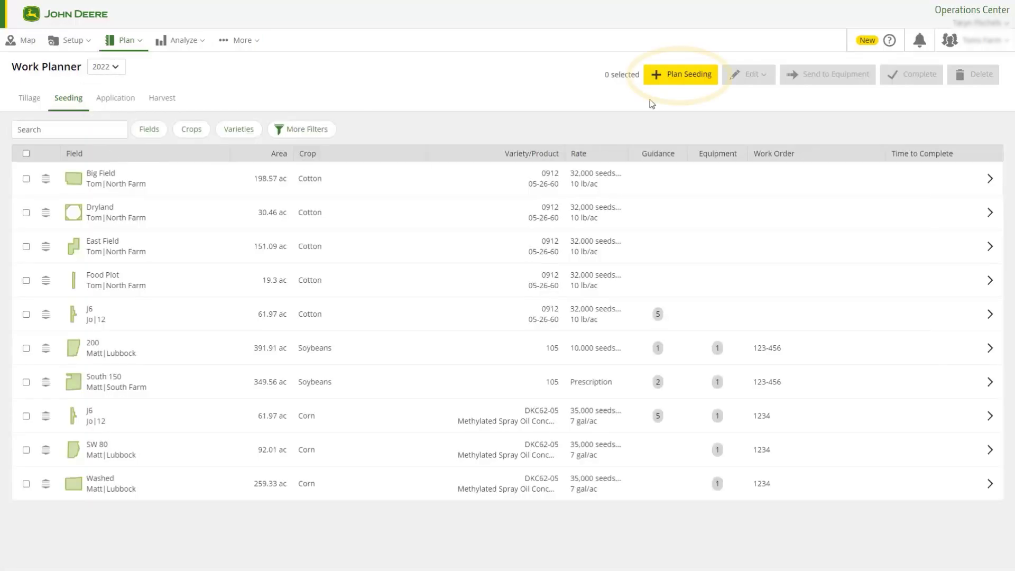
{"action": "left_click", "coordinate": [671, 76]}
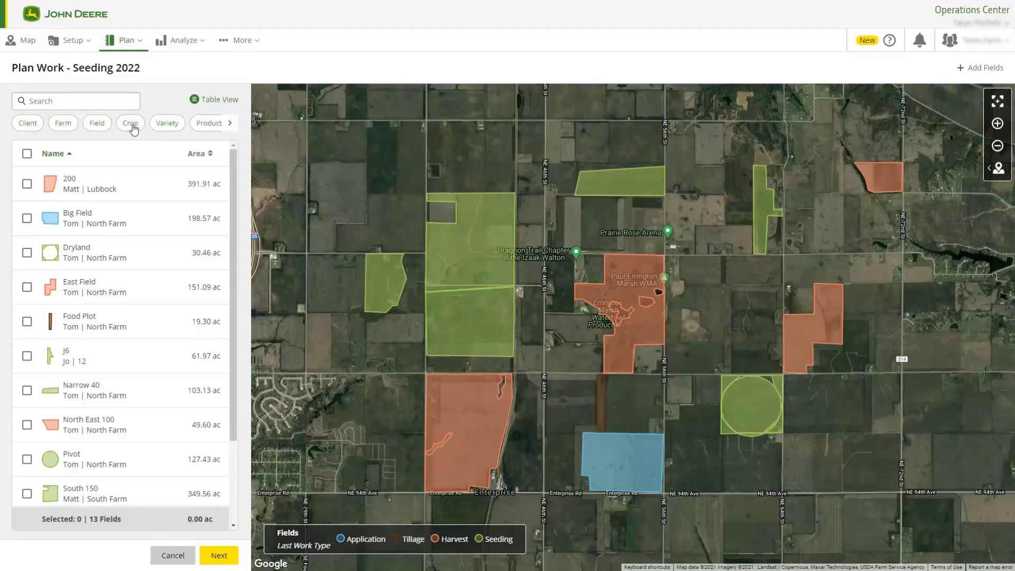
Filter fields to Corn (2021), select fields 200 and South 150, and continue.
{"action": "left_click", "coordinate": [133, 129]}
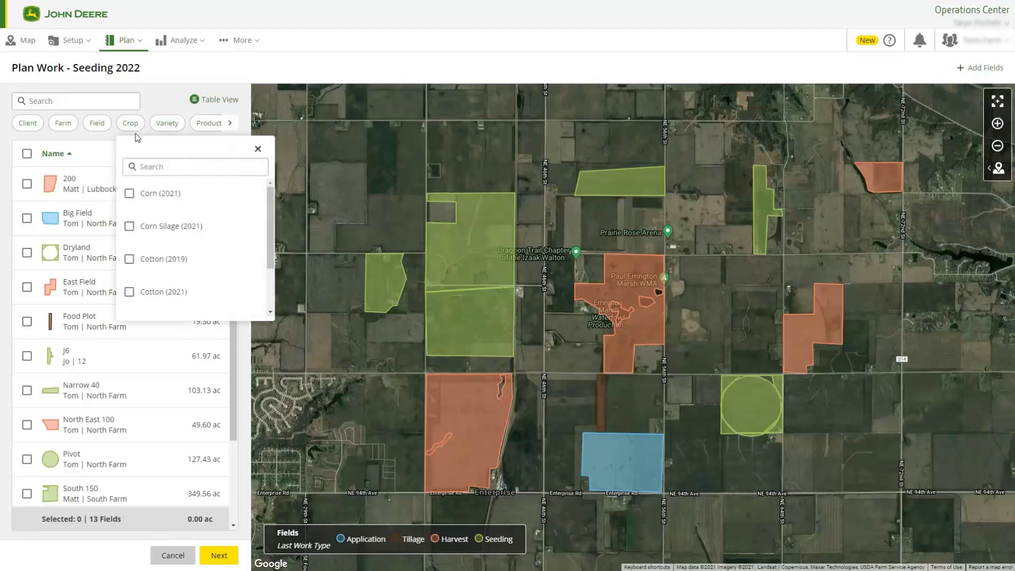
{"action": "left_click", "coordinate": [129, 194]}
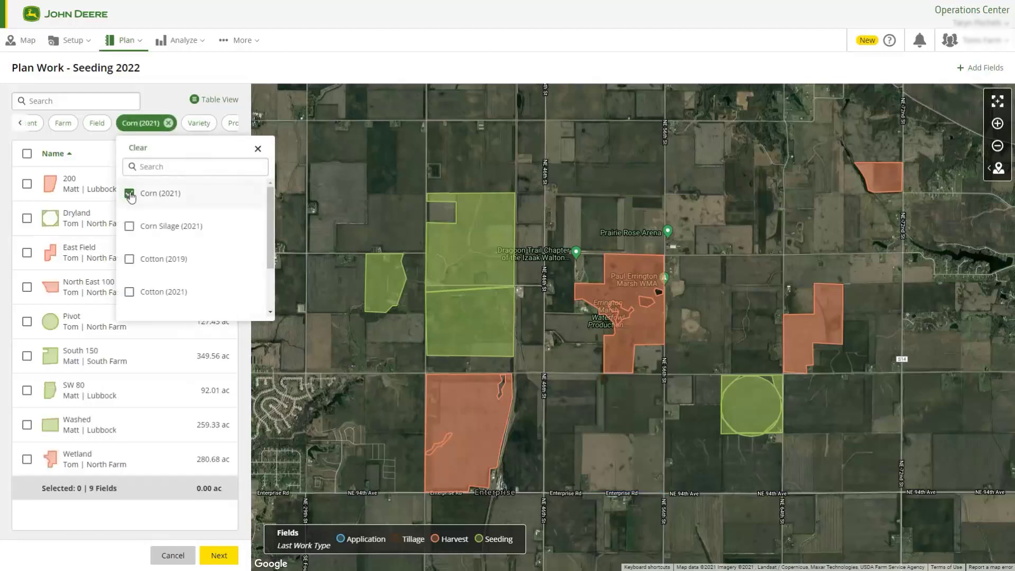
{"action": "left_click", "coordinate": [258, 149]}
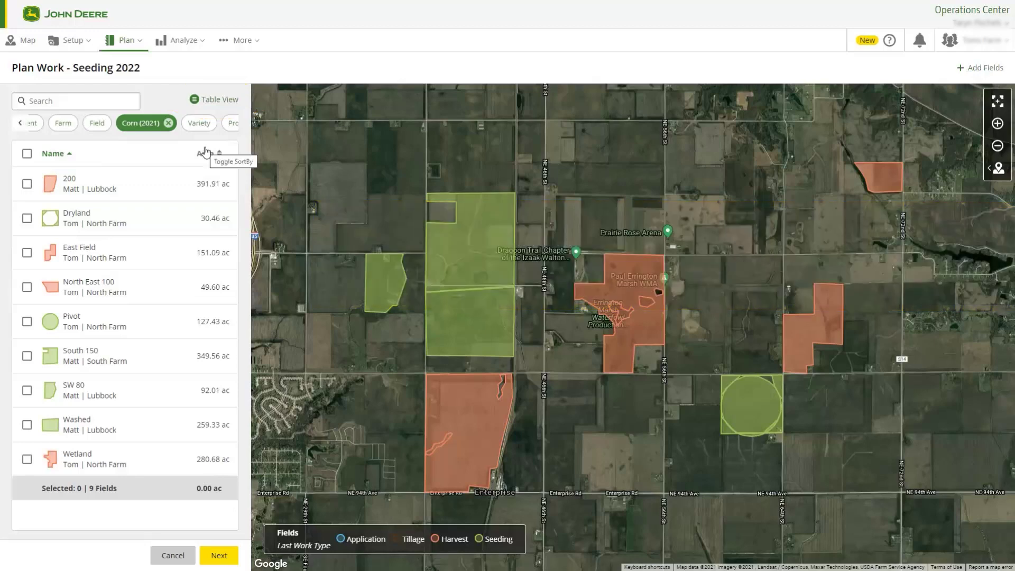
{"action": "left_click", "coordinate": [458, 420]}
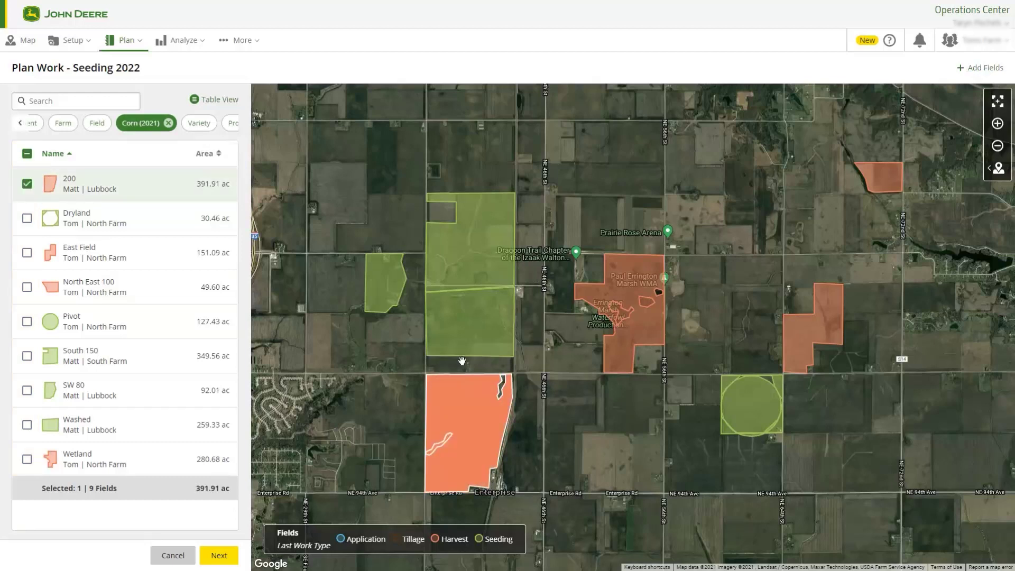
{"action": "left_click", "coordinate": [459, 271]}
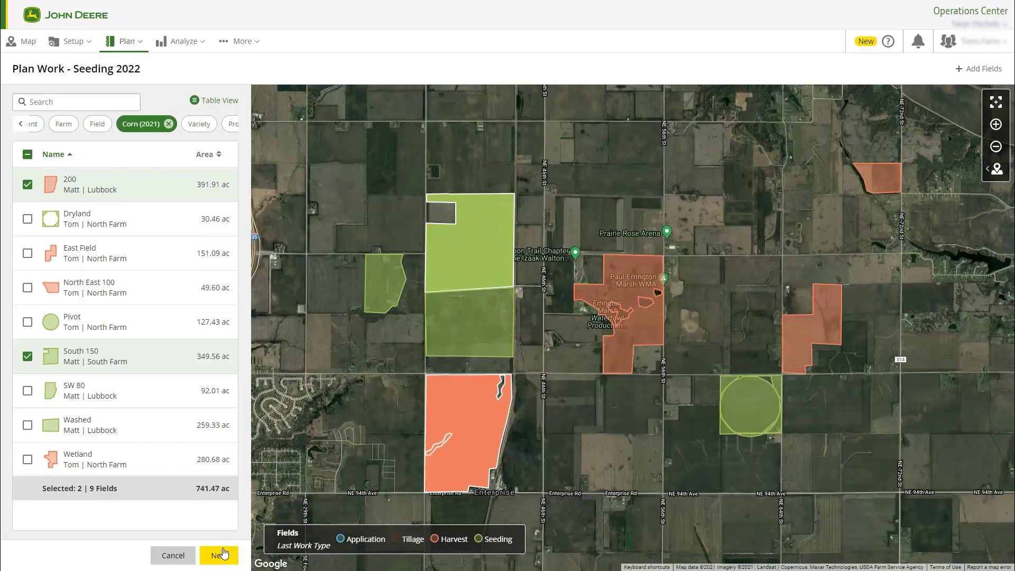
{"action": "left_click", "coordinate": [221, 555]}
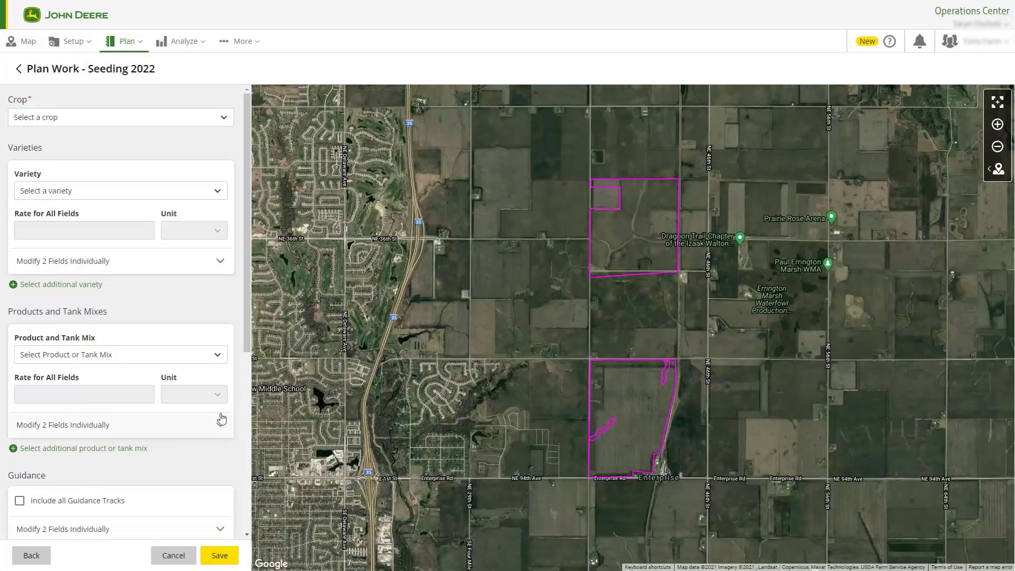
Set the crop to Soybeans, variety 105, at a rate of 10,000 seeds/ac.
{"action": "left_click", "coordinate": [197, 125]}
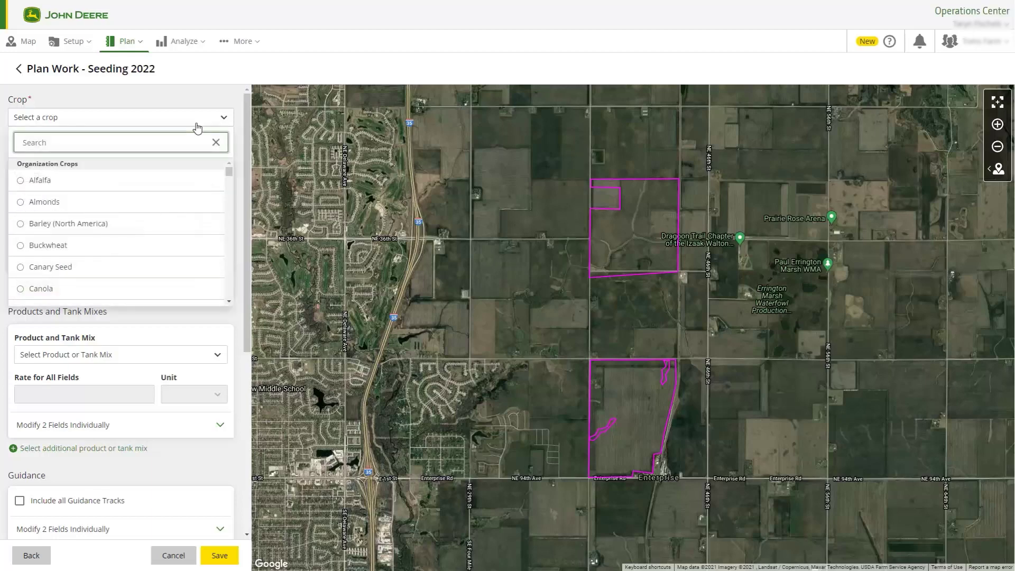
{"action": "type", "text": "soy"}
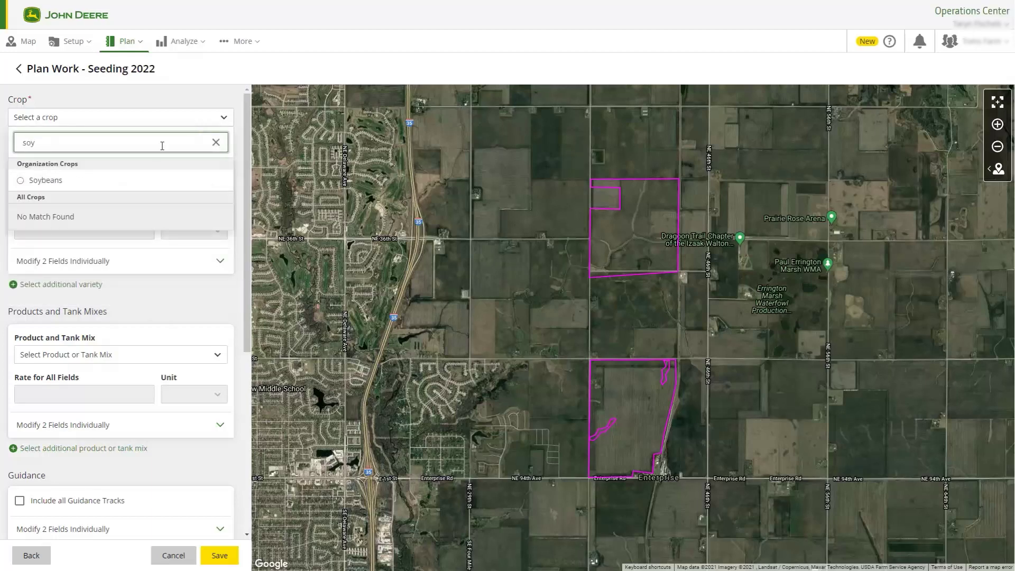
{"action": "left_click", "coordinate": [90, 179]}
{"action": "left_click", "coordinate": [90, 195]}
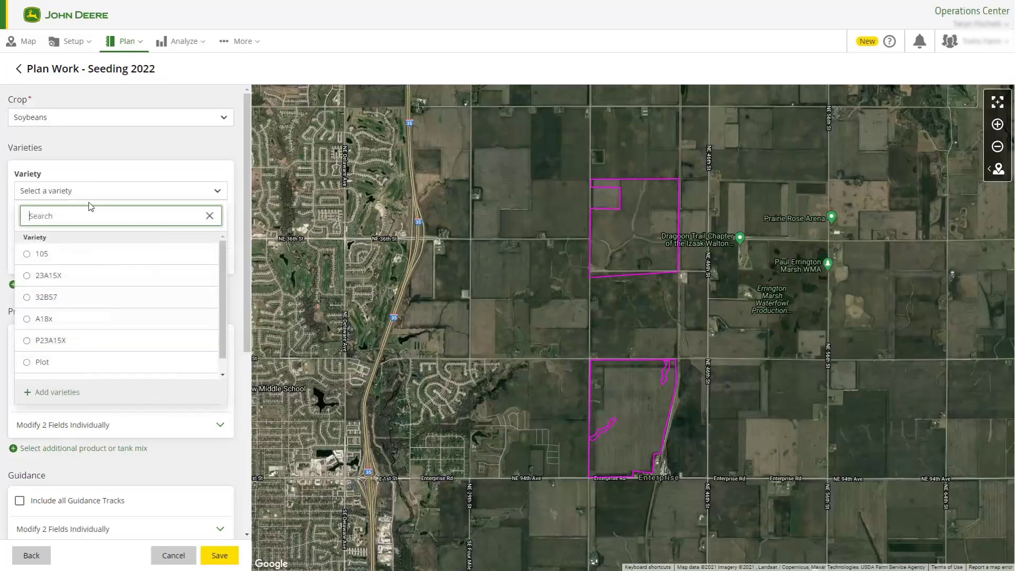
{"action": "left_click", "coordinate": [42, 254]}
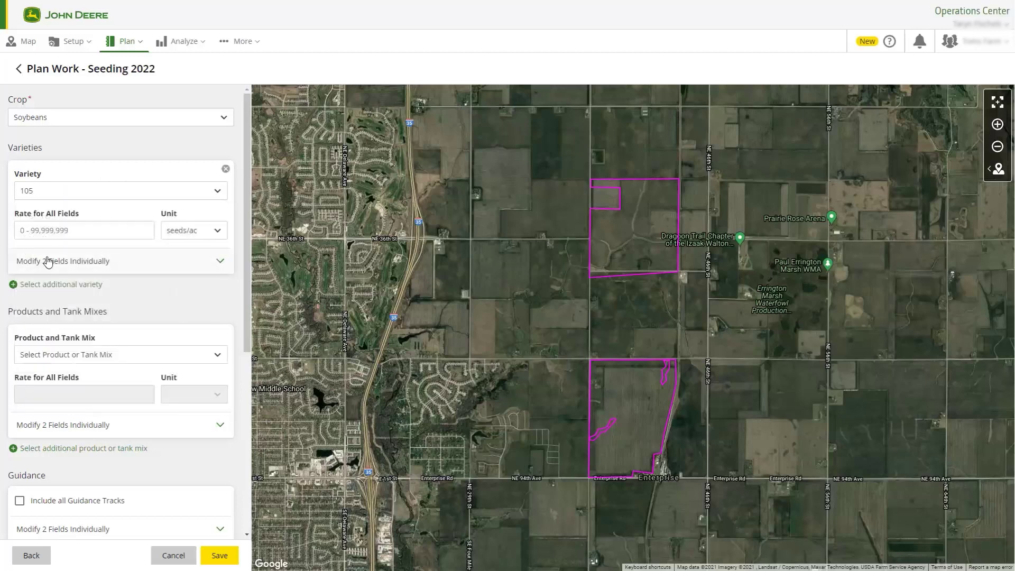
{"action": "left_click", "coordinate": [69, 231]}
{"action": "type", "text": "10,000"}
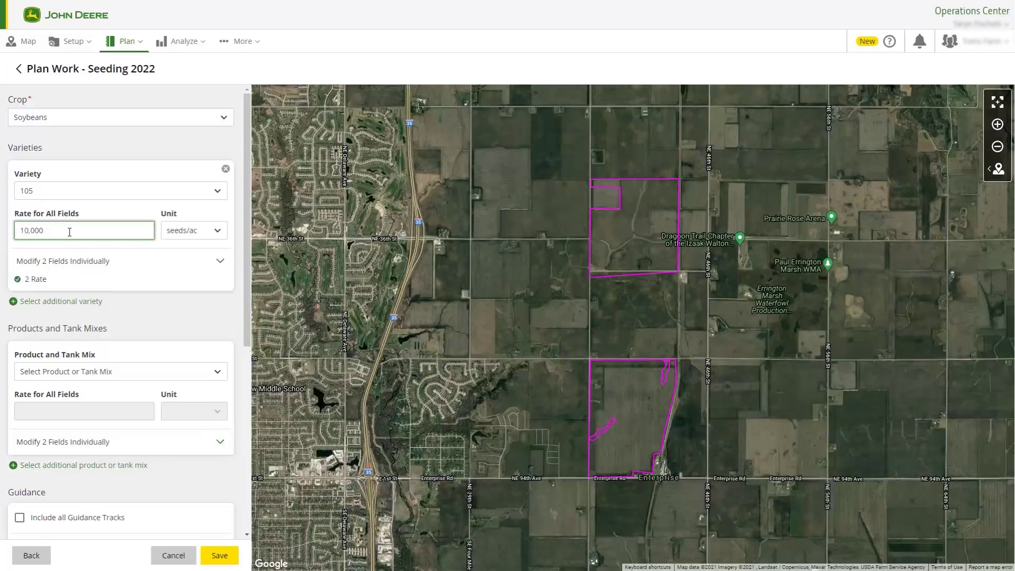
Apply the South_150_RX.zip prescription to field South 150.
{"action": "left_click", "coordinate": [206, 269]}
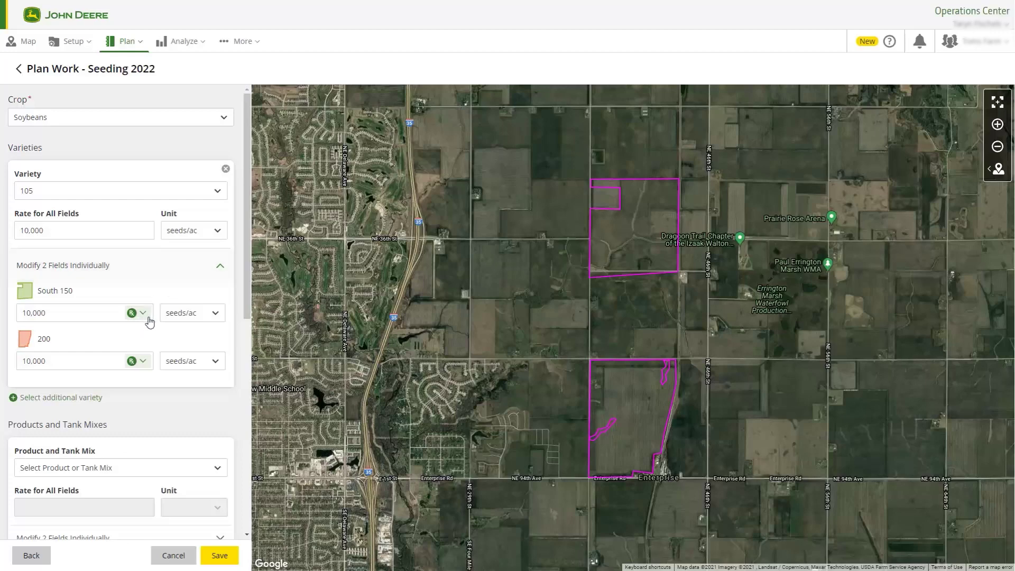
{"action": "left_click", "coordinate": [148, 317]}
{"action": "left_click", "coordinate": [87, 376]}
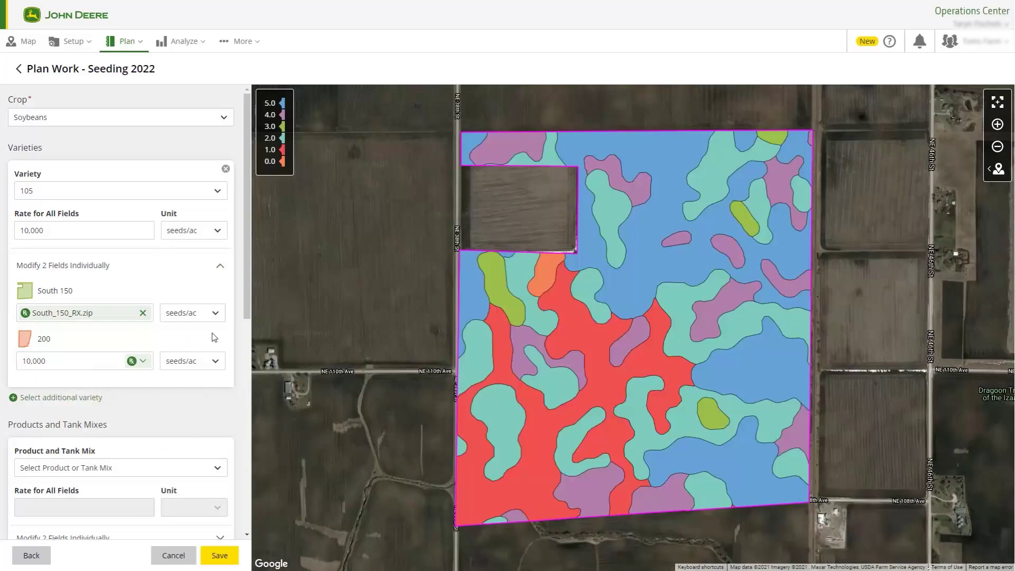
Assign Tractor 1 as the machine and Planter as the implement, then expand per-field guidance.
{"action": "left_click_drag", "start_coordinate": [249, 291], "coordinate": [252, 442]}
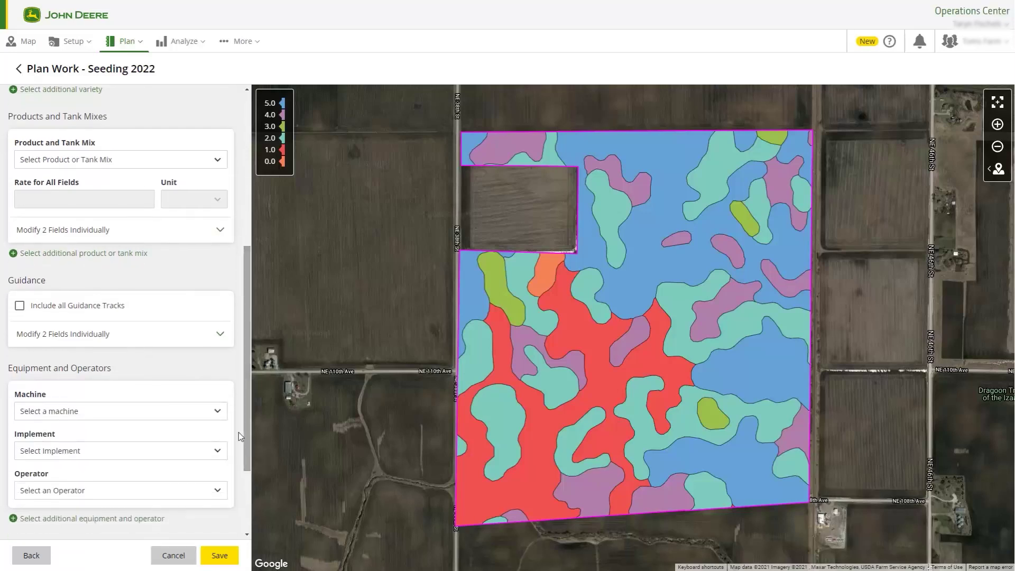
{"action": "left_click", "coordinate": [200, 417]}
{"action": "type", "text": "tra"}
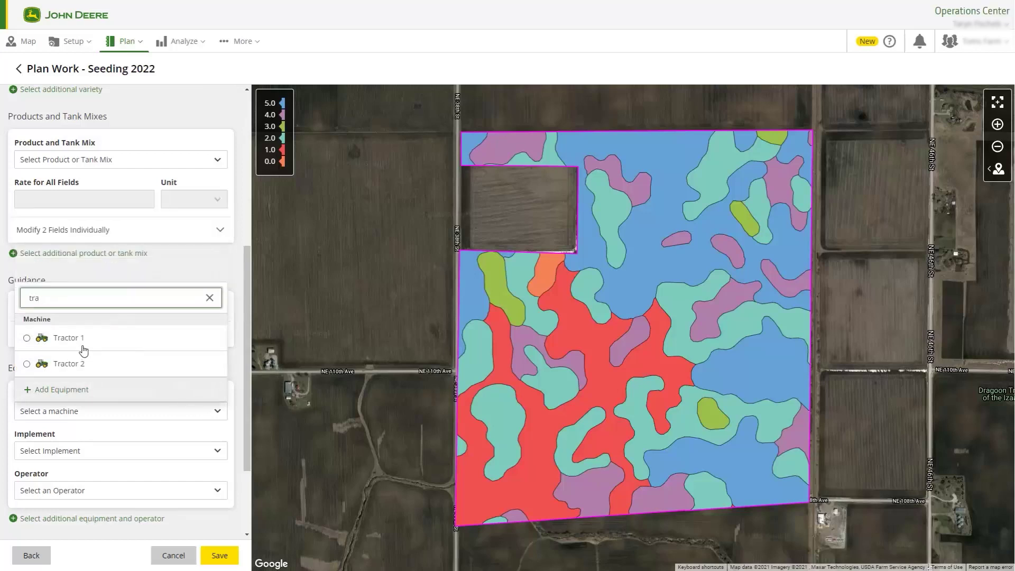
{"action": "left_click", "coordinate": [84, 350]}
{"action": "left_click", "coordinate": [131, 450]}
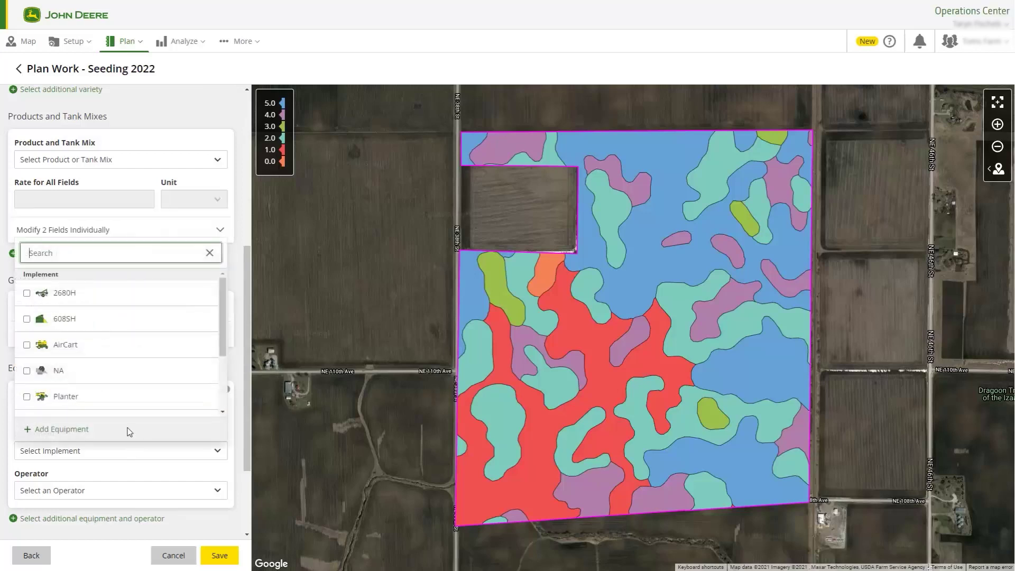
{"action": "left_click", "coordinate": [70, 397]}
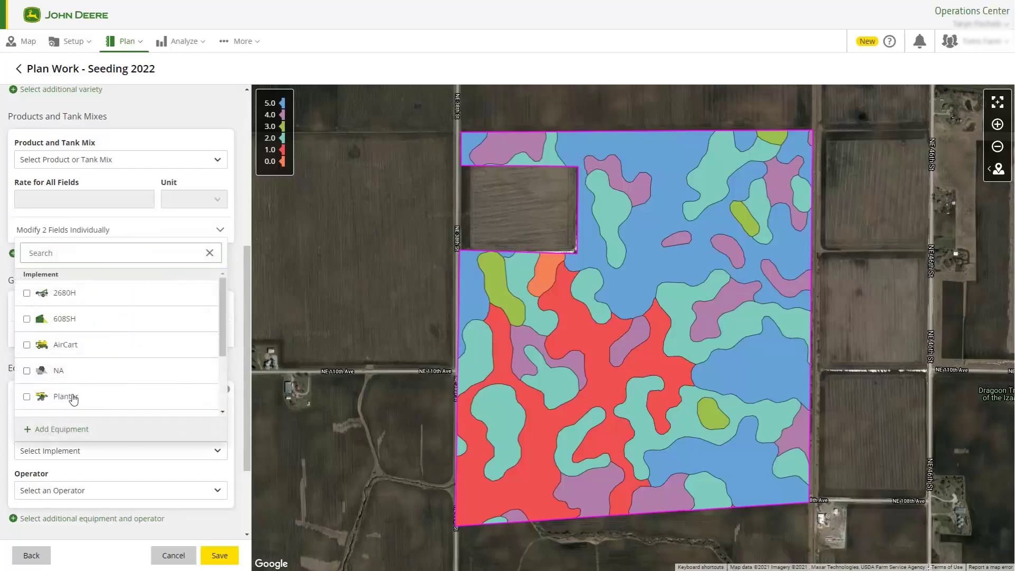
{"action": "left_click", "coordinate": [201, 469]}
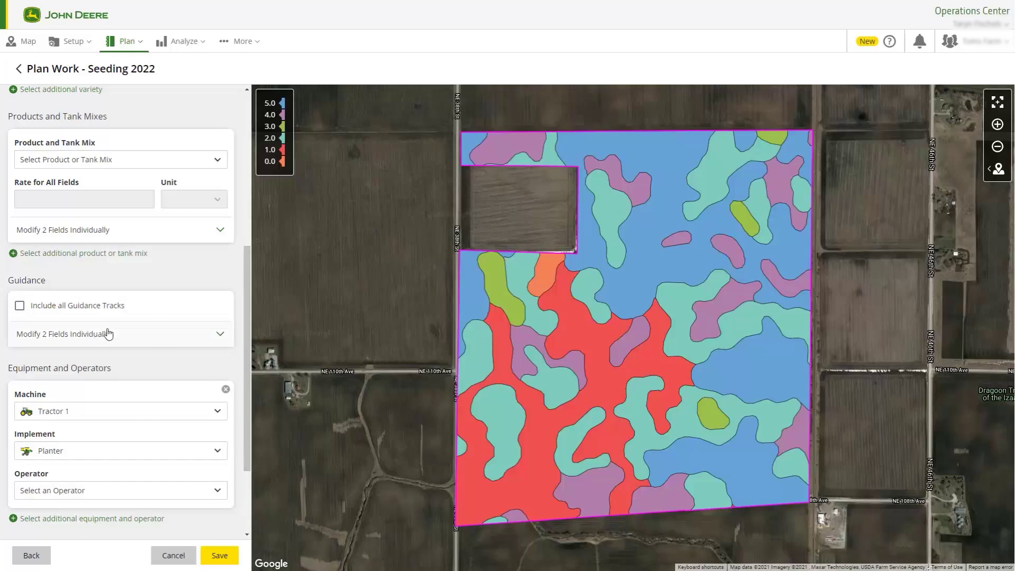
{"action": "left_click", "coordinate": [82, 344]}
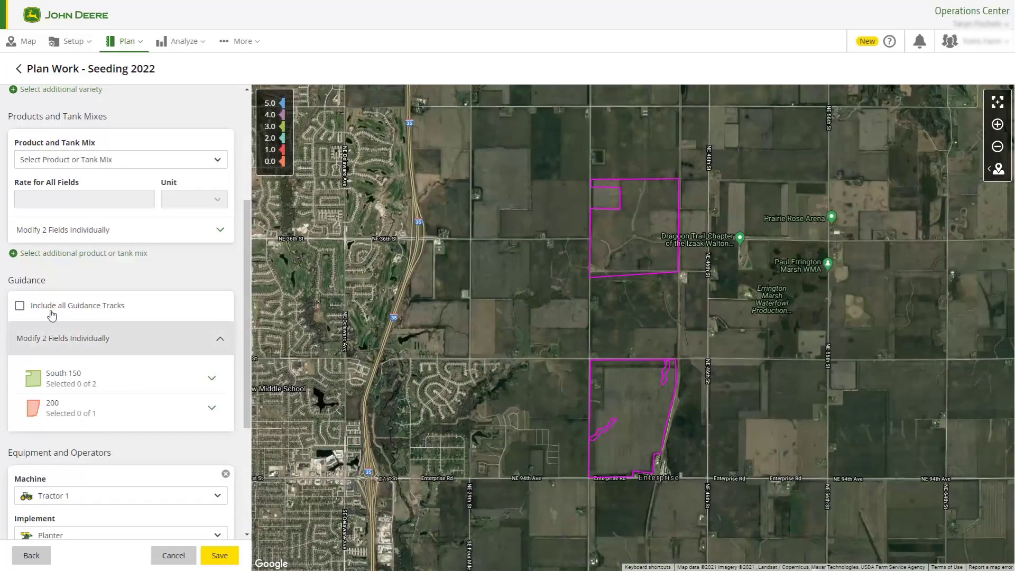
Include all guidance tracks and review South 150's AB lines, Test and Test two.
{"action": "left_click", "coordinate": [21, 306]}
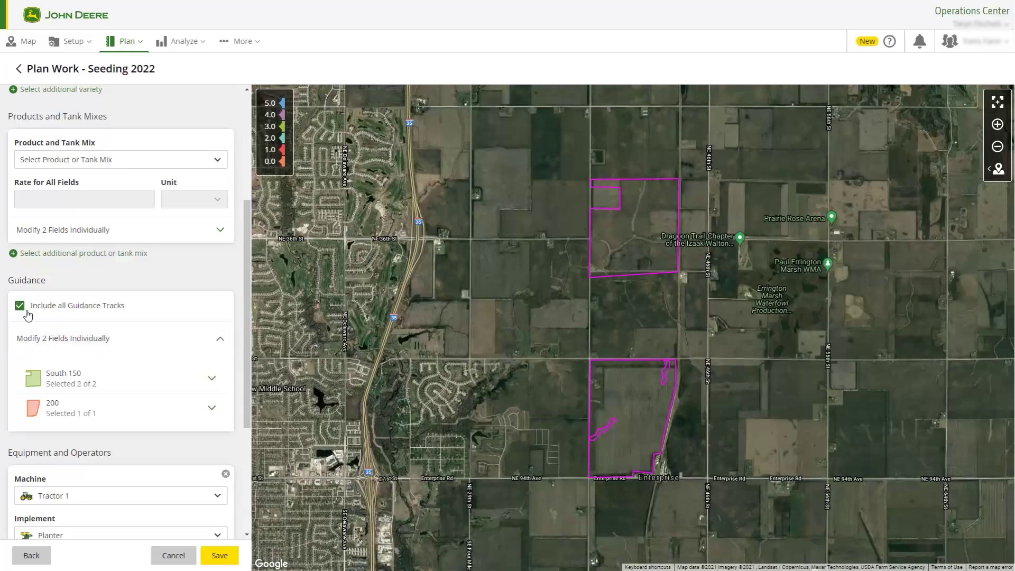
{"action": "left_click", "coordinate": [212, 378]}
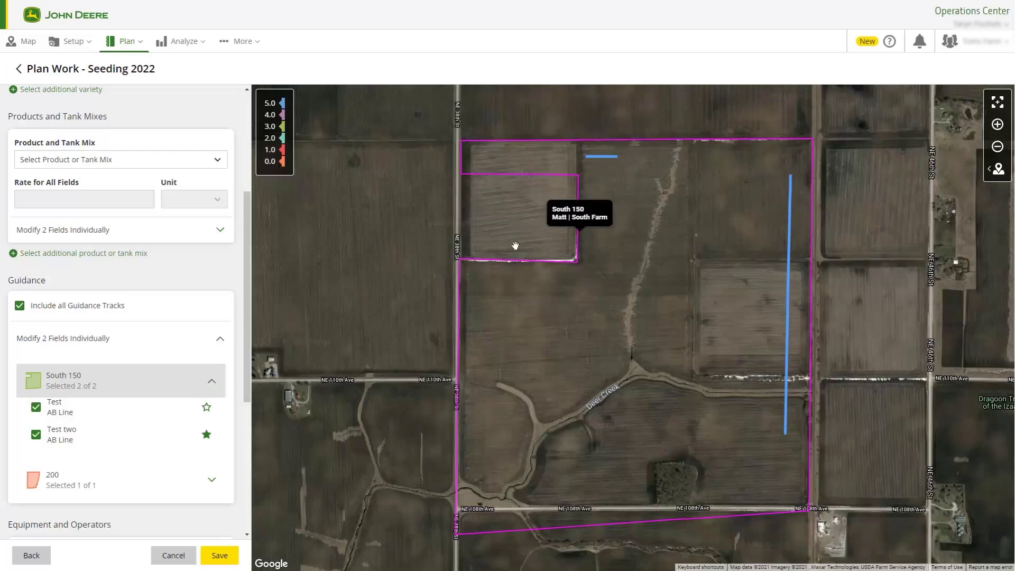
{"action": "scroll", "coordinate": [240, 311], "scroll_direction": "down", "scroll_amount": 2}
{"action": "scroll", "coordinate": [240, 311], "scroll_direction": "down", "scroll_amount": 4}
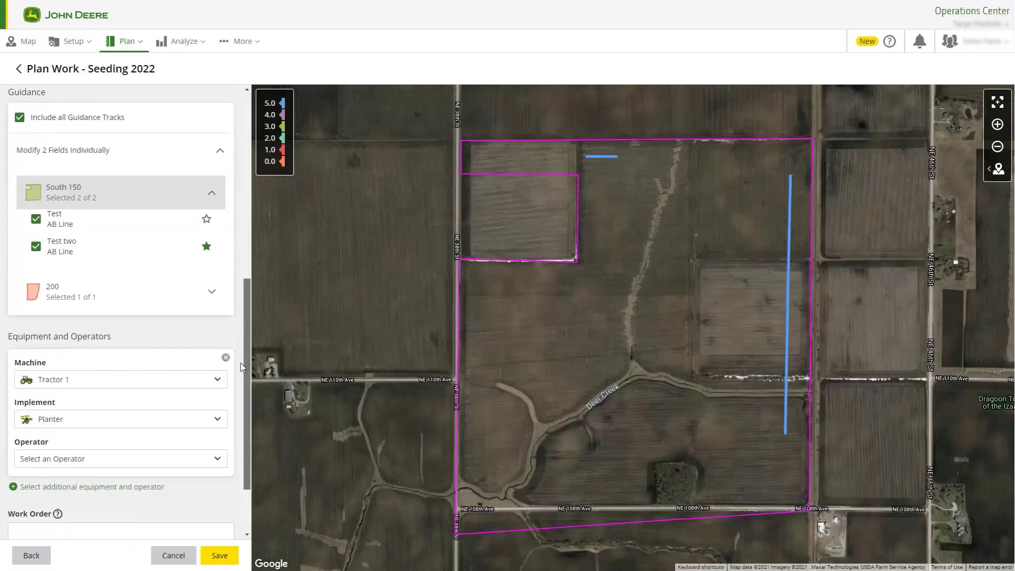
Assign an operator, enter work order 123-456 and instruction 'Look for rocks', then save.
{"action": "left_click", "coordinate": [198, 434]}
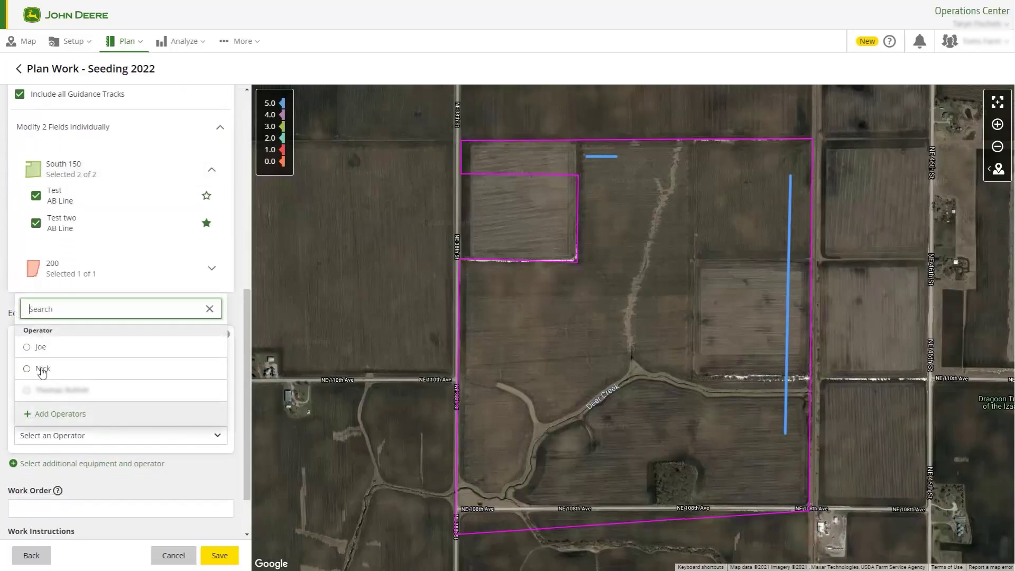
{"action": "left_click", "coordinate": [43, 368]}
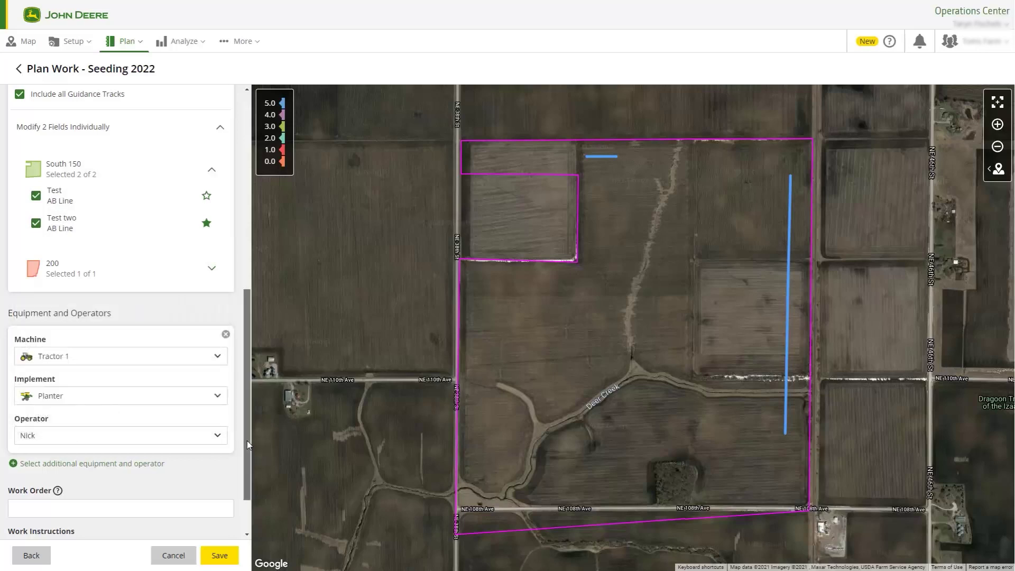
{"action": "scroll", "coordinate": [246, 440], "scroll_direction": "down", "scroll_amount": 2}
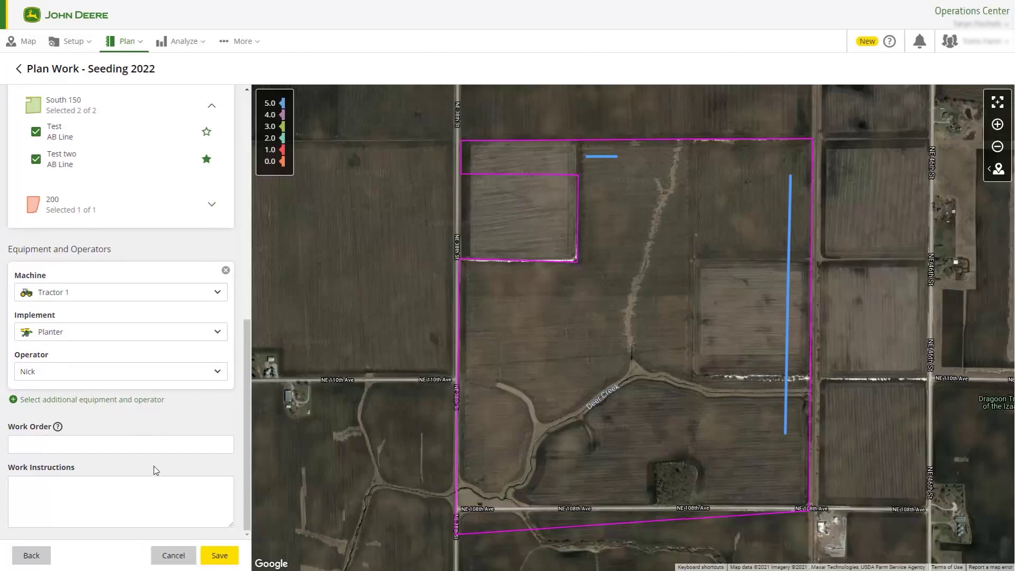
{"action": "left_click", "coordinate": [127, 444]}
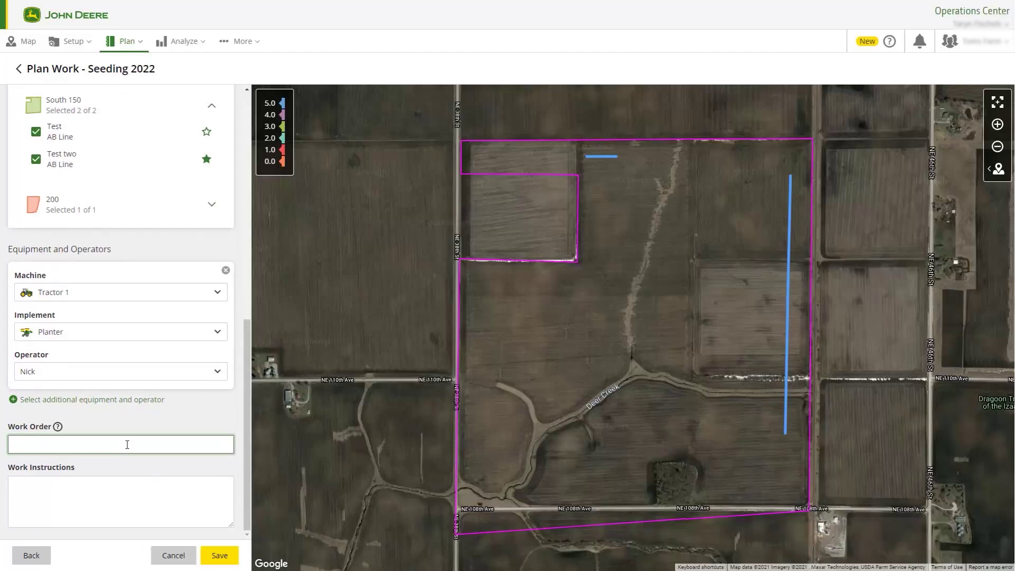
{"action": "type", "text": "123-"}
{"action": "type", "text": "456"}
{"action": "left_click", "coordinate": [118, 500]}
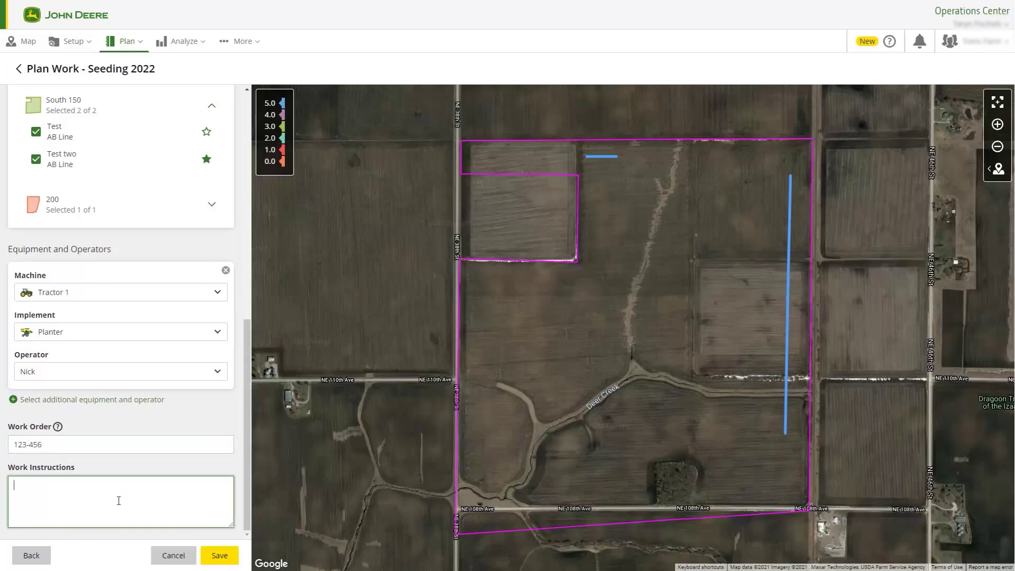
{"action": "type", "text": "Look for rocks!"}
{"action": "left_click", "coordinate": [219, 555]}
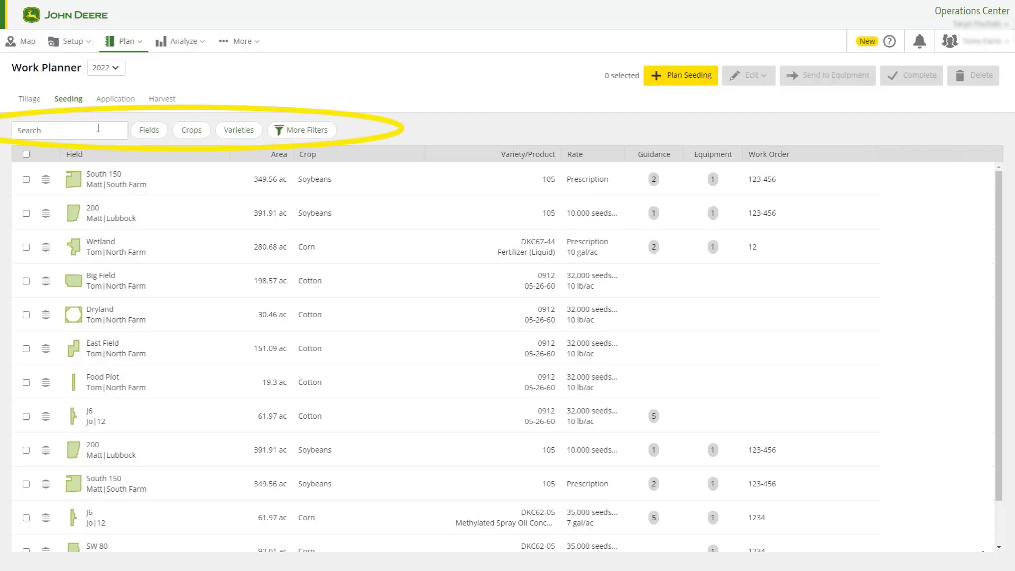
Filter the 2022 seeding list to Soybeans and select the first South 150 plan.
{"action": "left_click", "coordinate": [153, 131]}
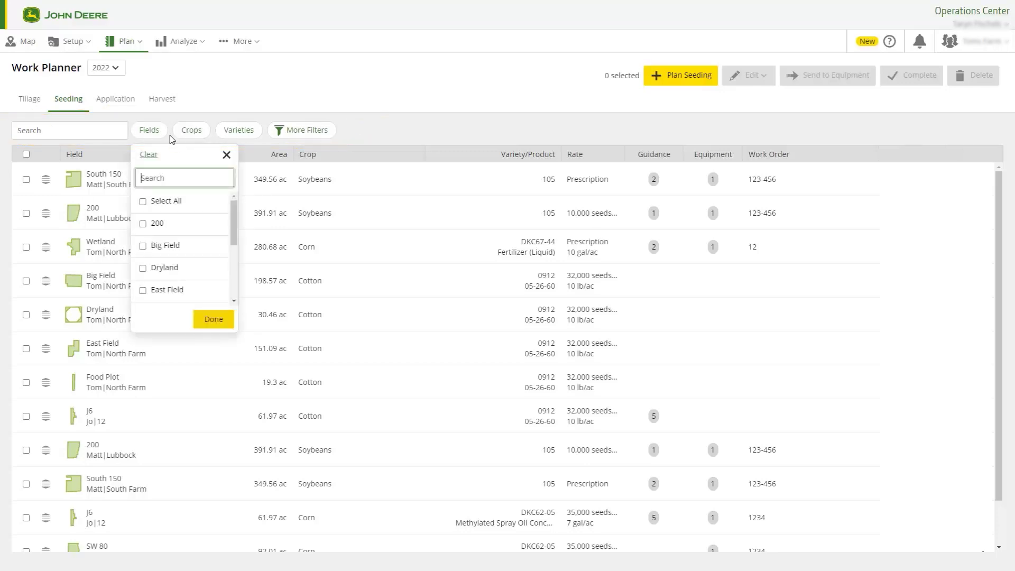
{"action": "left_click", "coordinate": [226, 155]}
{"action": "left_click", "coordinate": [191, 130]}
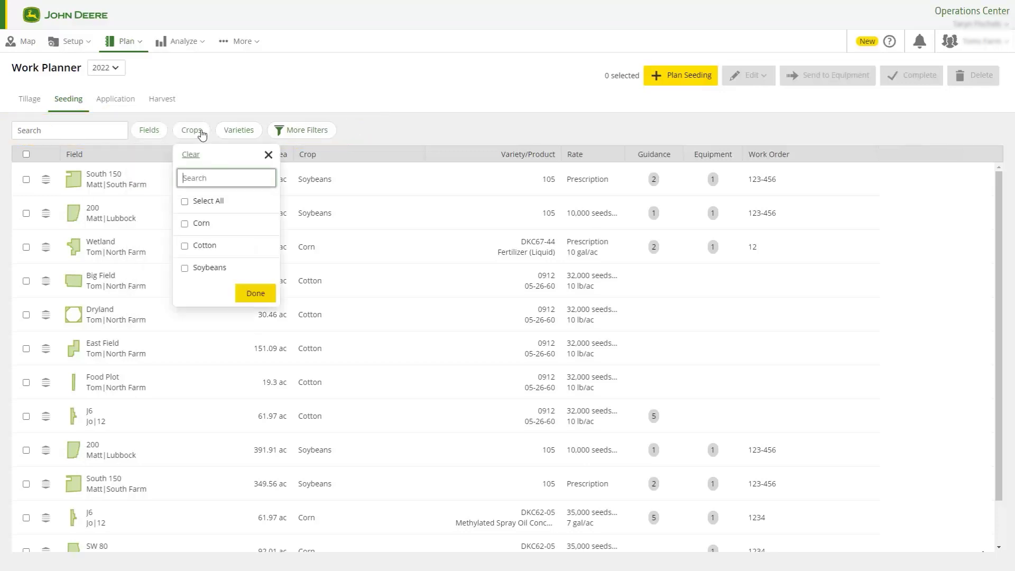
{"action": "left_click", "coordinate": [204, 270]}
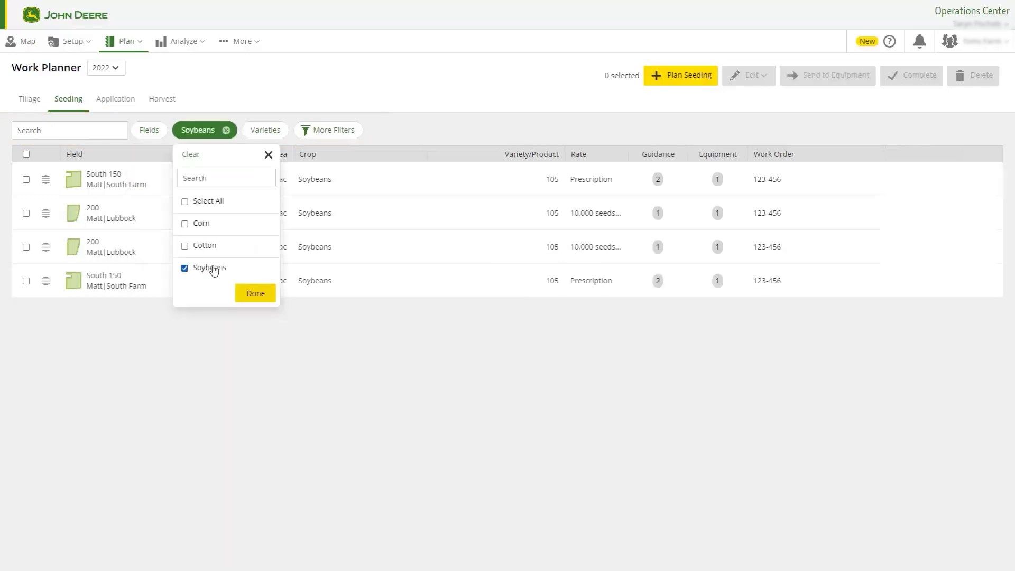
{"action": "left_click", "coordinate": [256, 294]}
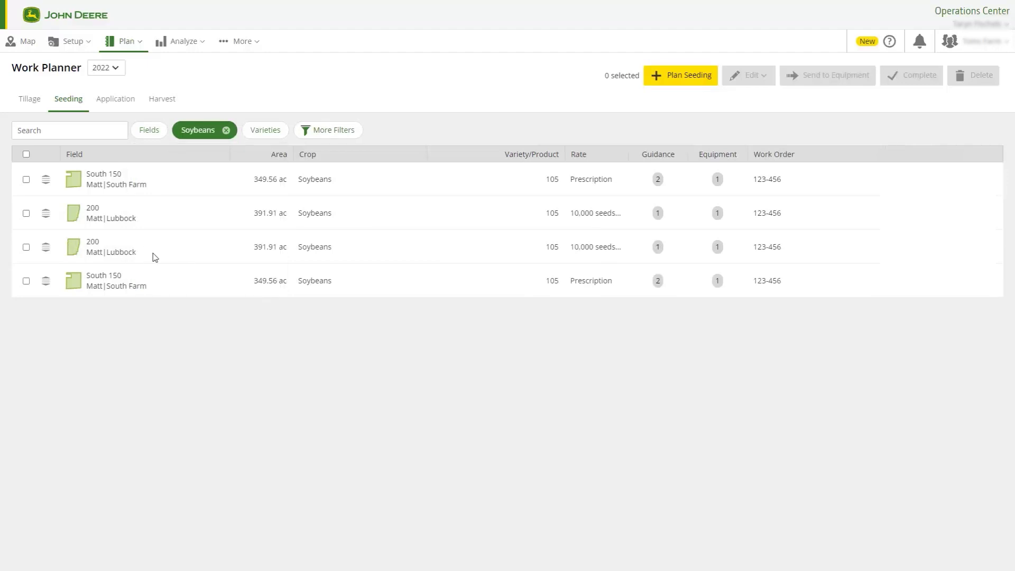
{"action": "left_click", "coordinate": [27, 181]}
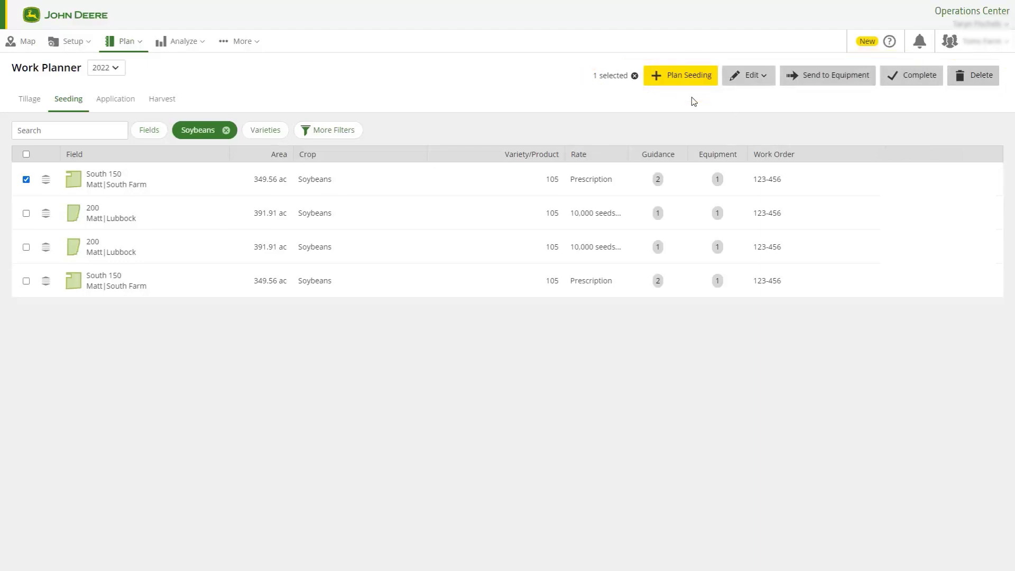
Swap the South 150 plan's implement from Planter to AirCart, change the operator, and save.
{"action": "left_click", "coordinate": [768, 86]}
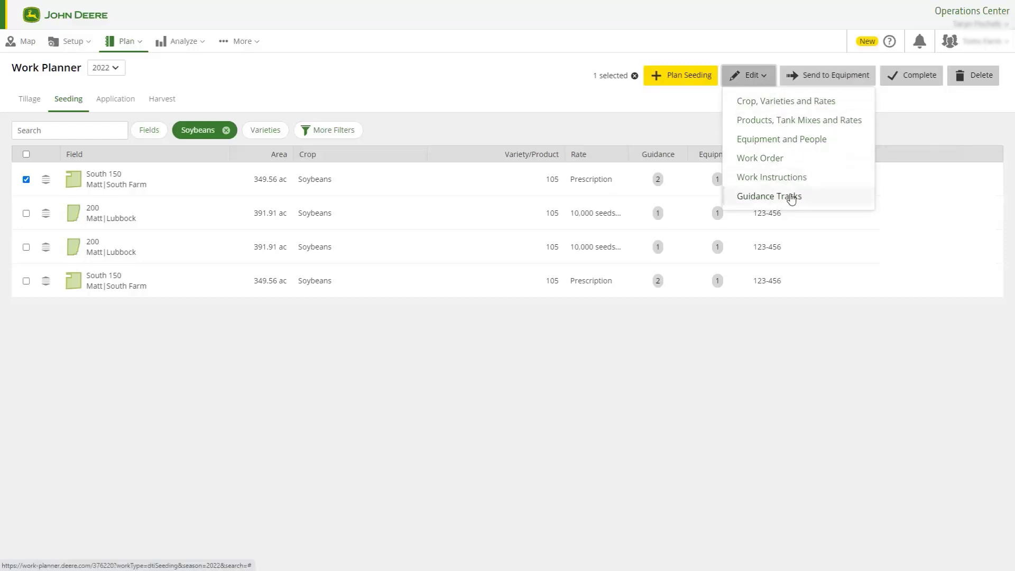
{"action": "left_click", "coordinate": [797, 142]}
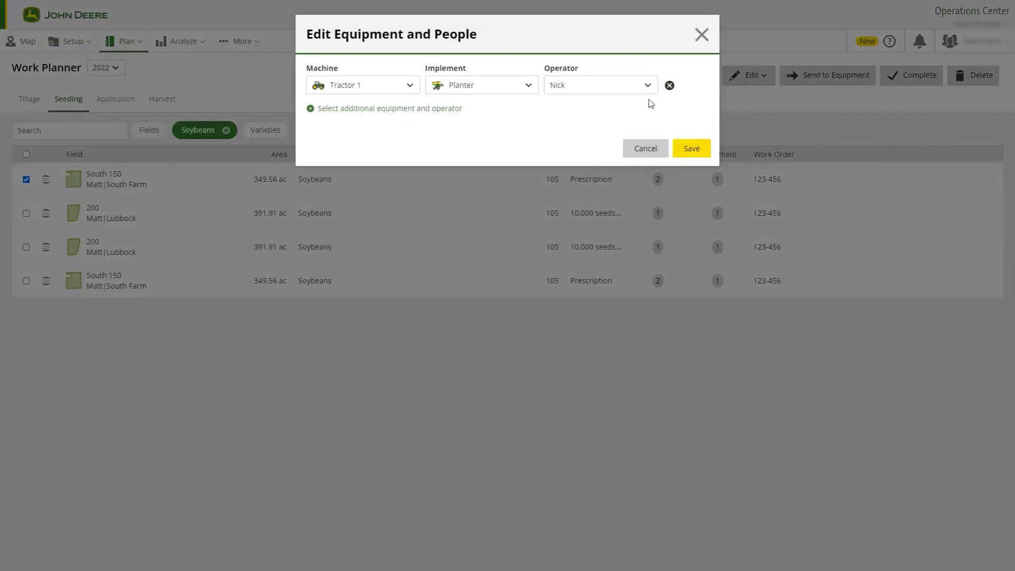
{"action": "left_click", "coordinate": [522, 86]}
{"action": "left_click", "coordinate": [437, 253]}
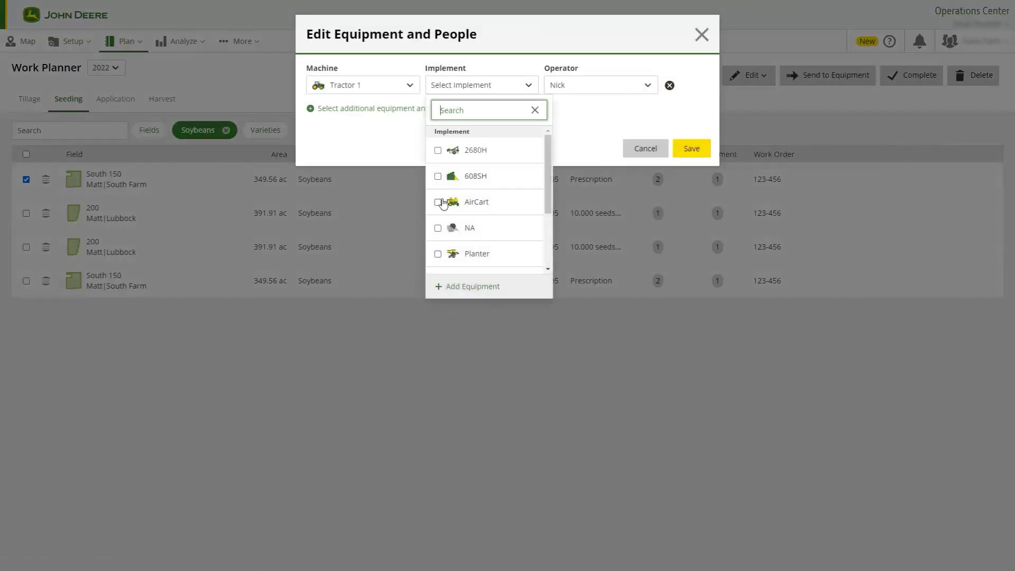
{"action": "left_click", "coordinate": [438, 202]}
{"action": "left_click", "coordinate": [578, 110]}
{"action": "left_click", "coordinate": [600, 91]}
{"action": "left_click", "coordinate": [570, 148]}
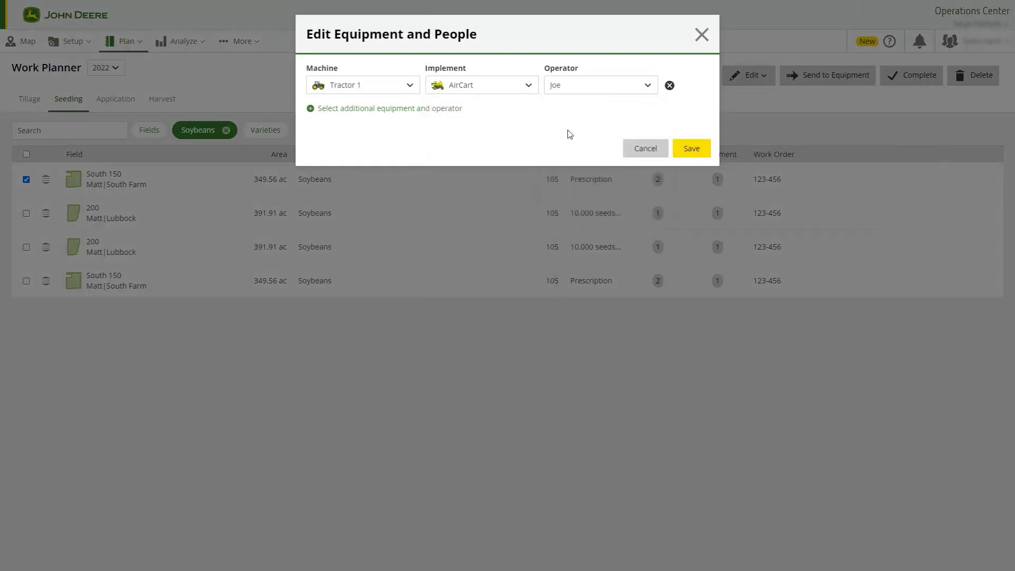
{"action": "left_click", "coordinate": [692, 150]}
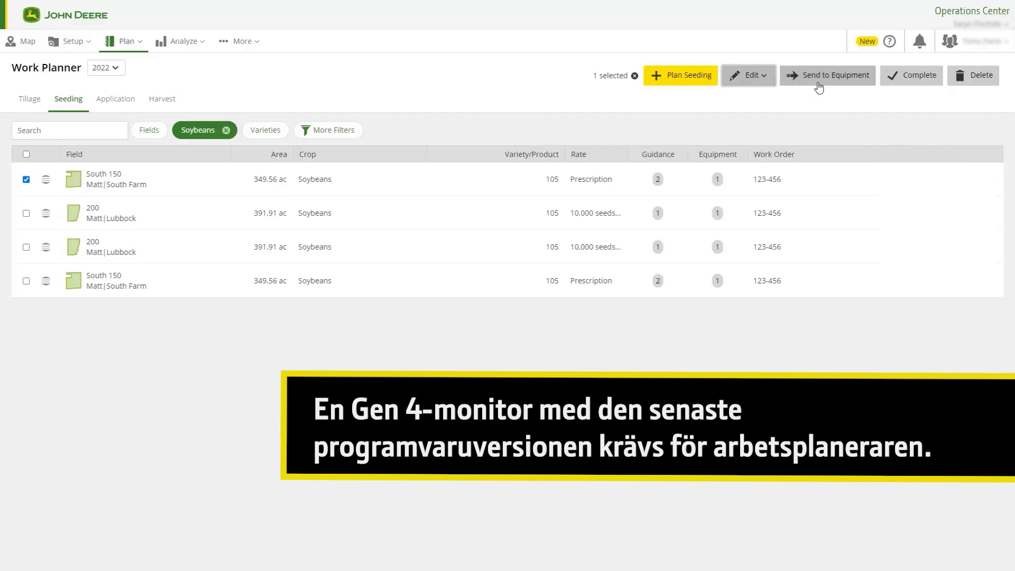
Send the South 150 plan to equipment as Work_Setup_SEEDING_20211110_0951.
{"action": "left_click", "coordinate": [819, 76]}
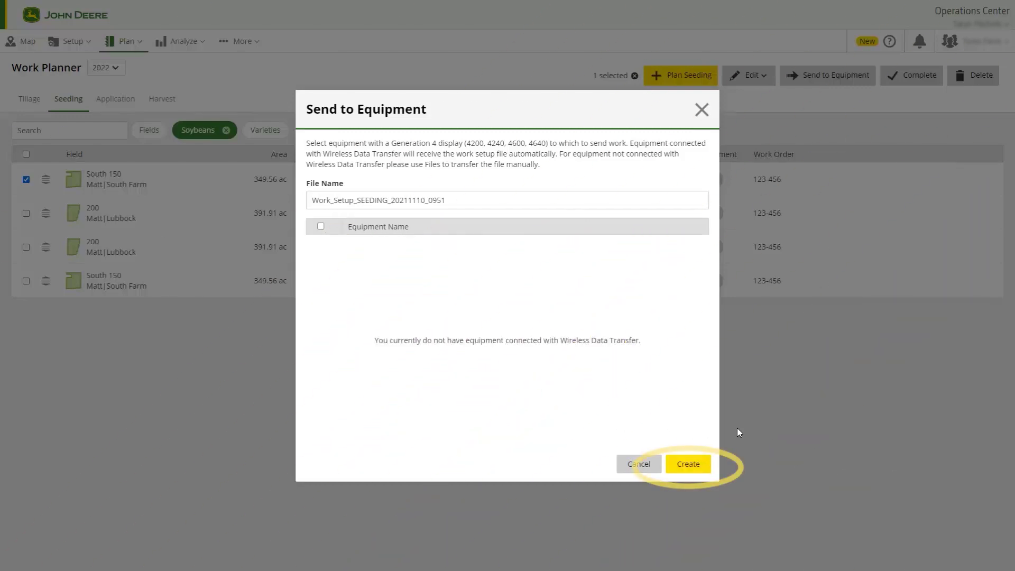
{"action": "left_click", "coordinate": [696, 467]}
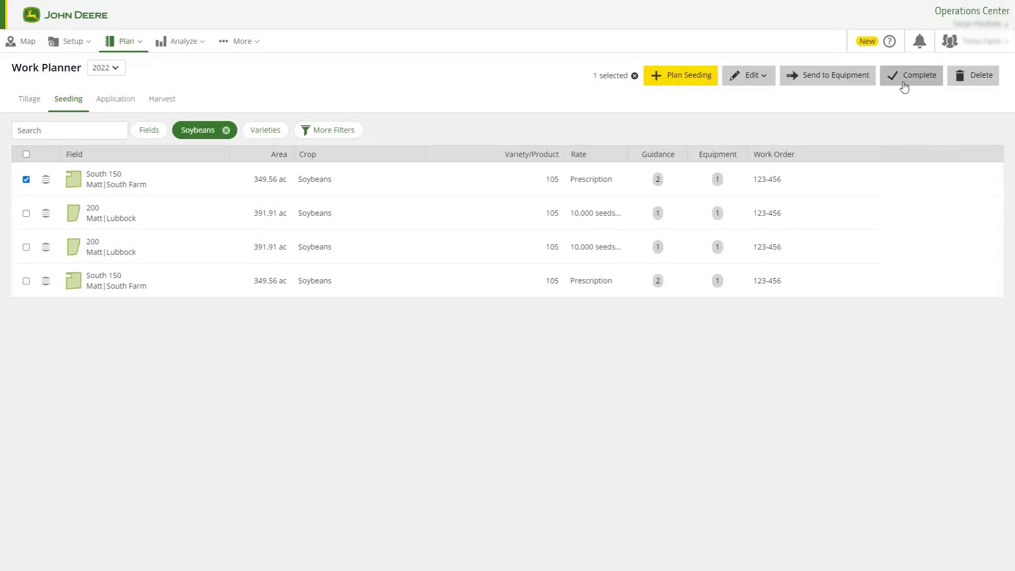
Use Delete in the Work Planner toolbar on the checked South 150 plan.
{"action": "left_click", "coordinate": [986, 83]}
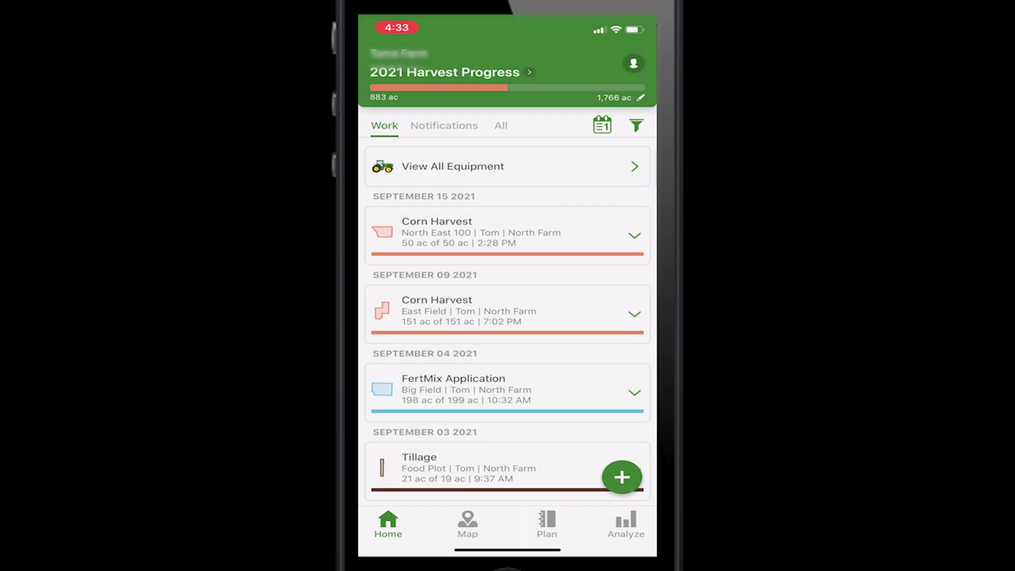
Go to the work plan screen, change the planning season, and show the seeding plans.
{"action": "left_click", "coordinate": [547, 523]}
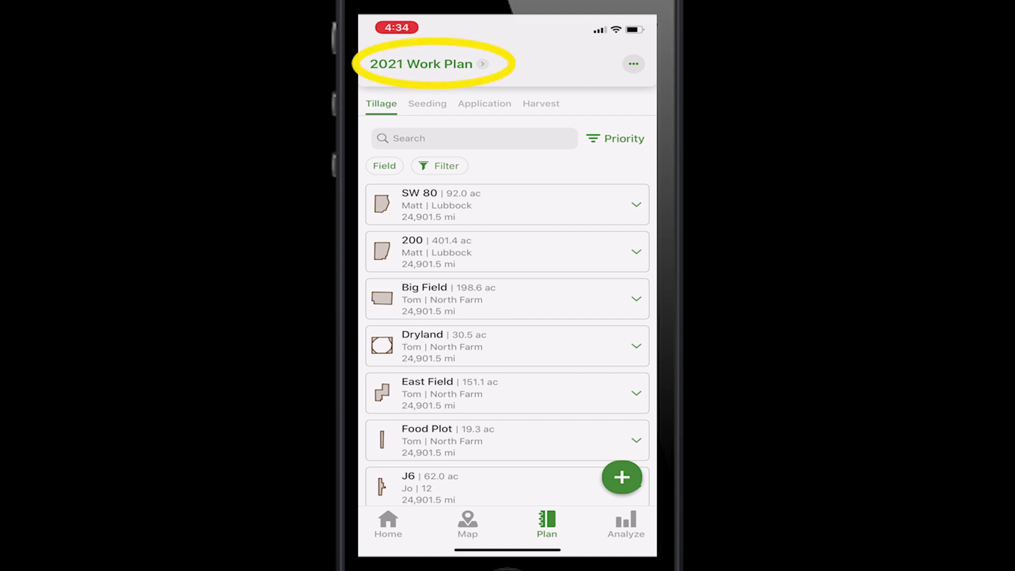
{"action": "left_click", "coordinate": [421, 64]}
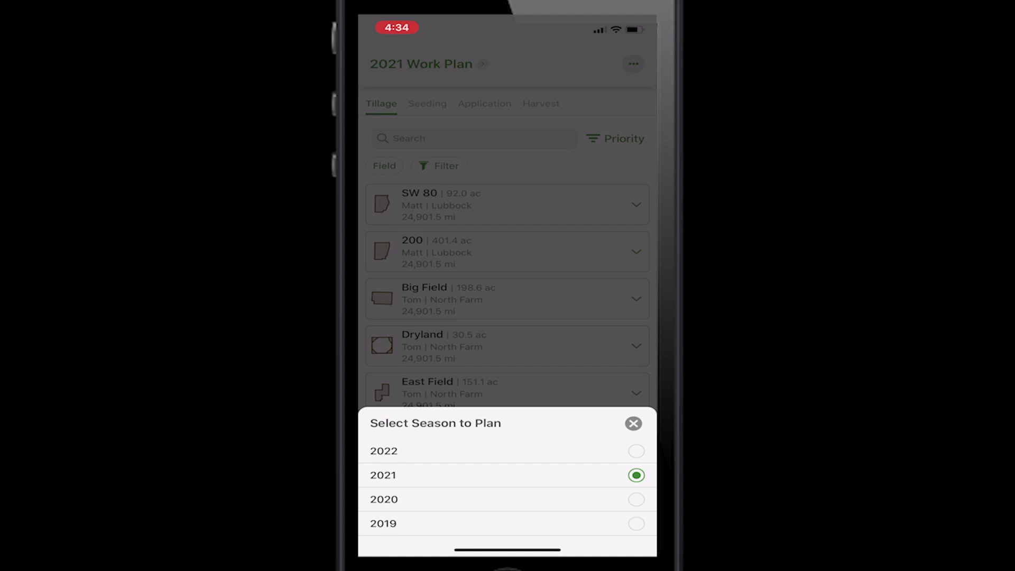
{"action": "left_click", "coordinate": [633, 423]}
{"action": "left_click", "coordinate": [427, 104]}
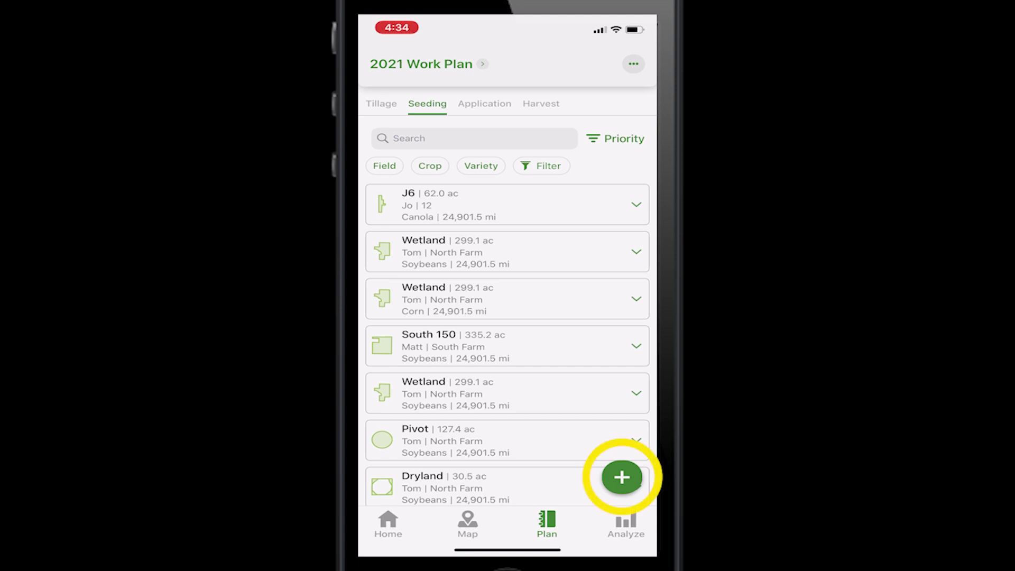
Add North East 100 seeding work: Canola, variety InVigor L252, product 25-0-0-0.
{"action": "left_click", "coordinate": [621, 477]}
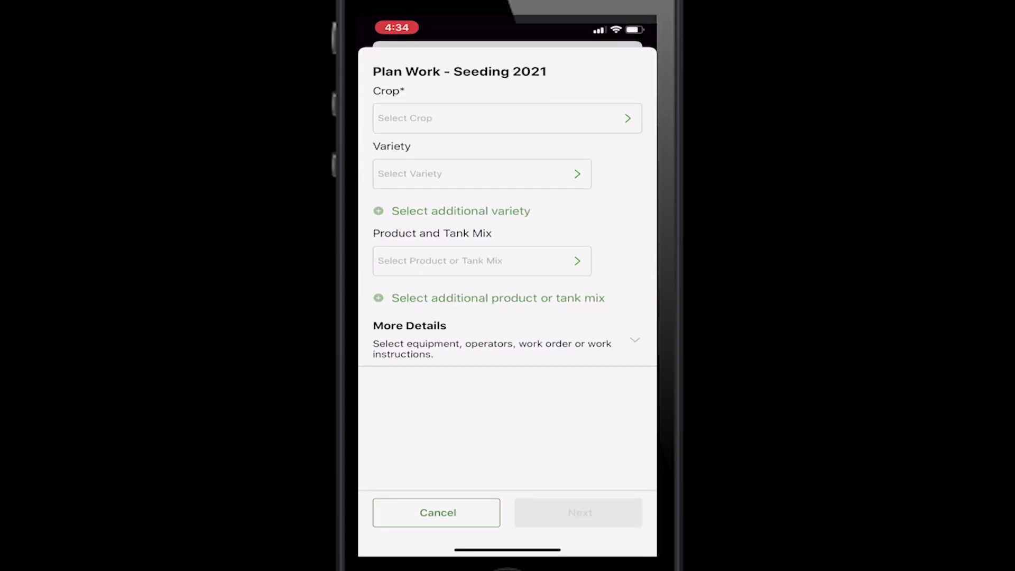
{"action": "left_click", "coordinate": [507, 117]}
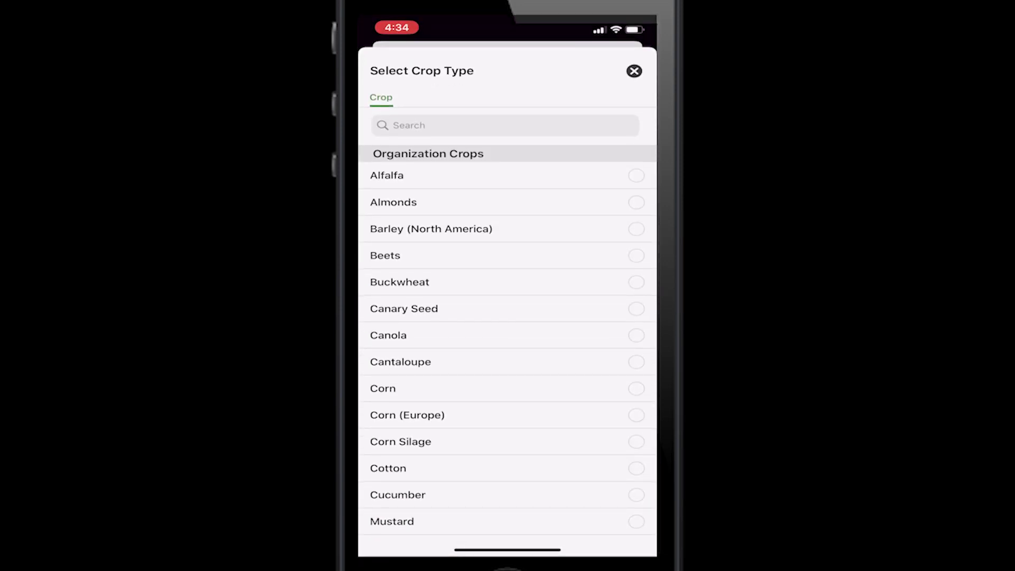
{"action": "left_click", "coordinate": [388, 335]}
{"action": "left_click", "coordinate": [481, 169]}
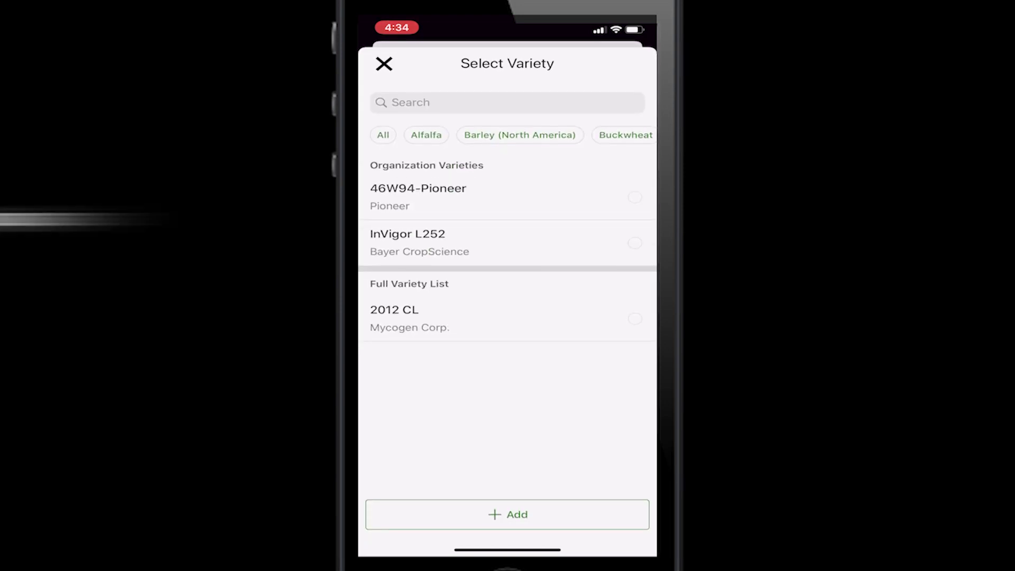
{"action": "left_click", "coordinate": [418, 242]}
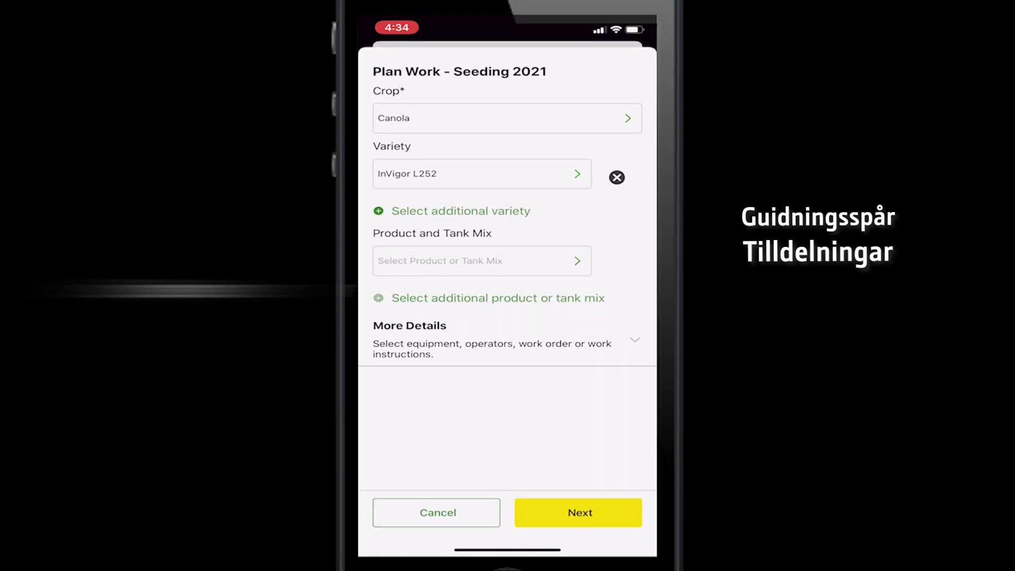
{"action": "left_click", "coordinate": [481, 260]}
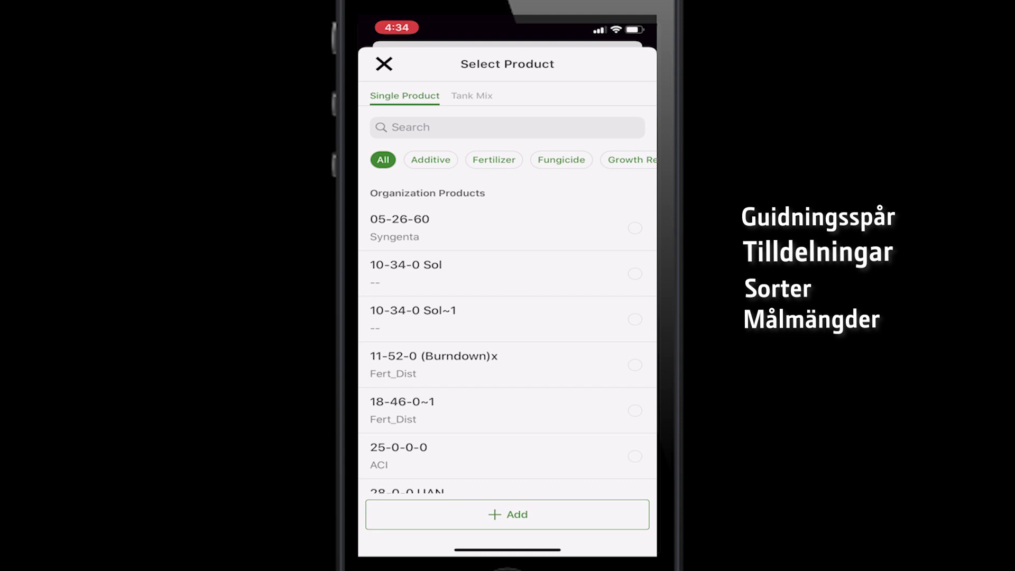
{"action": "scroll", "coordinate": [507, 317], "scroll_direction": "down", "scroll_amount": 2}
{"action": "scroll", "coordinate": [507, 317], "scroll_direction": "down", "scroll_amount": 1}
{"action": "left_click", "coordinate": [402, 309]}
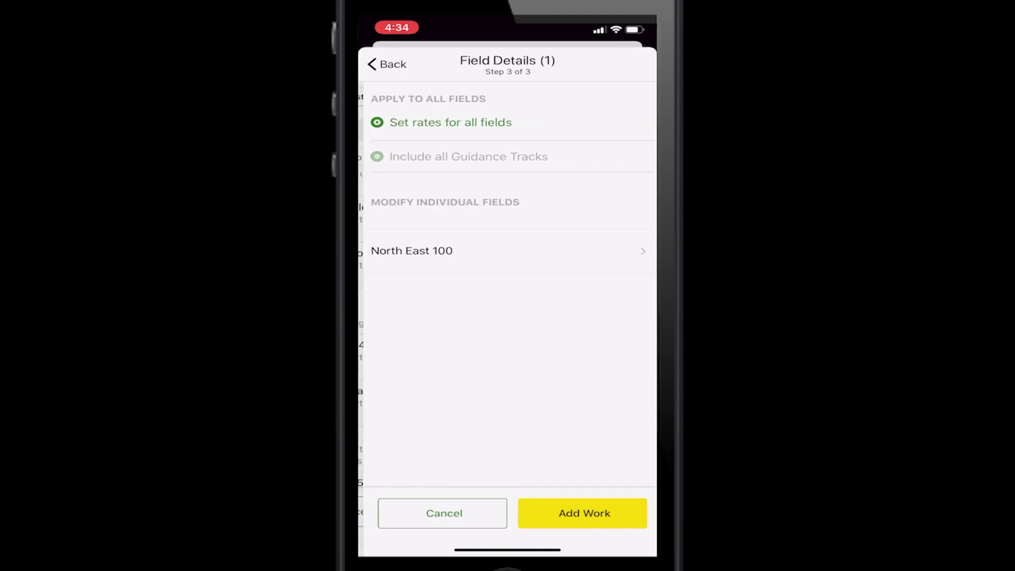
{"action": "left_click", "coordinate": [577, 512]}
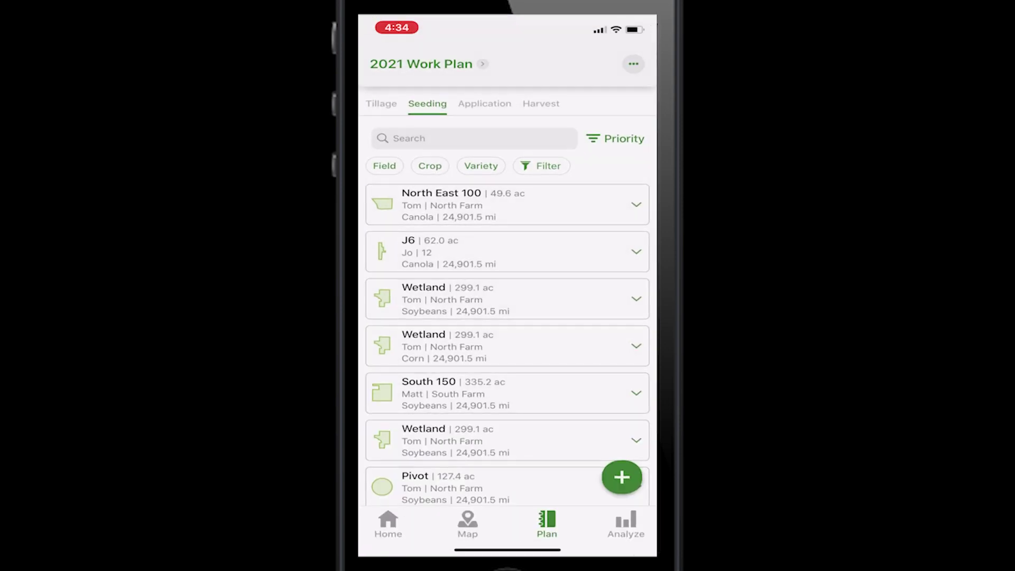
Expand the Wetland work, choose Prioritize, and drag South 150 above the Wetland corn and soybean fields.
{"action": "left_click", "coordinate": [635, 346]}
{"action": "left_click", "coordinate": [636, 298]}
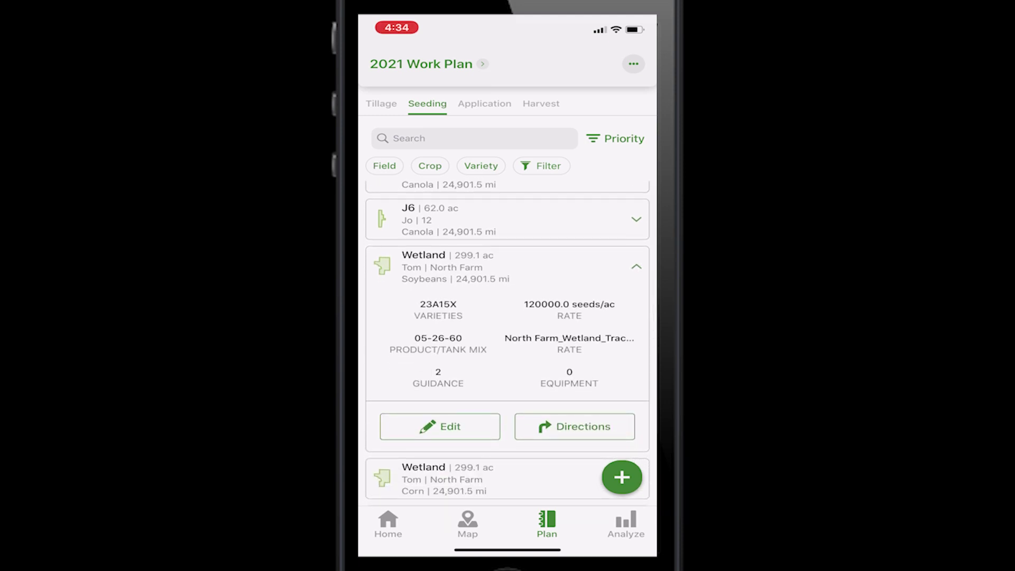
{"action": "left_click", "coordinate": [633, 64]}
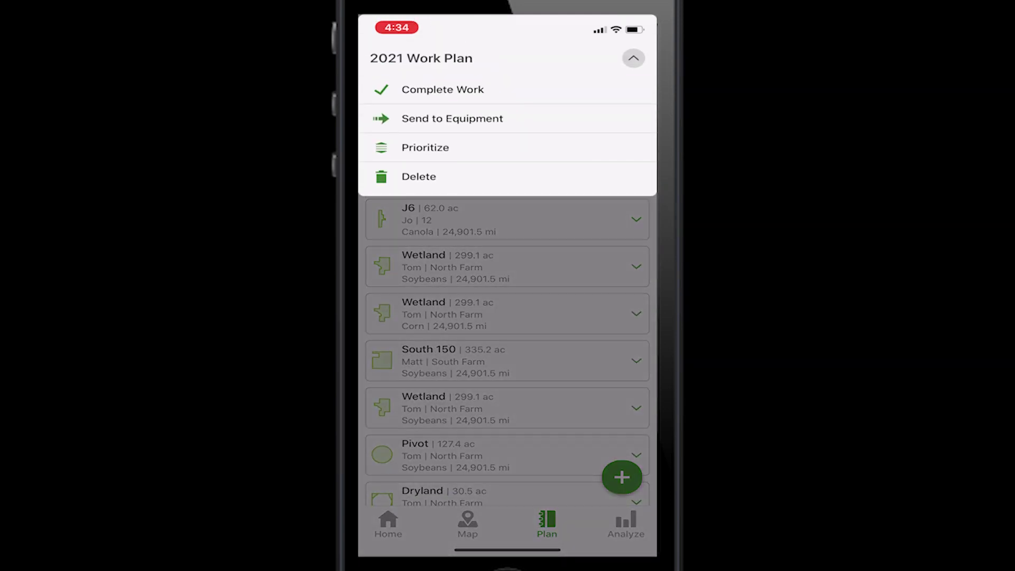
{"action": "left_click", "coordinate": [452, 119]}
{"action": "left_click", "coordinate": [424, 147]}
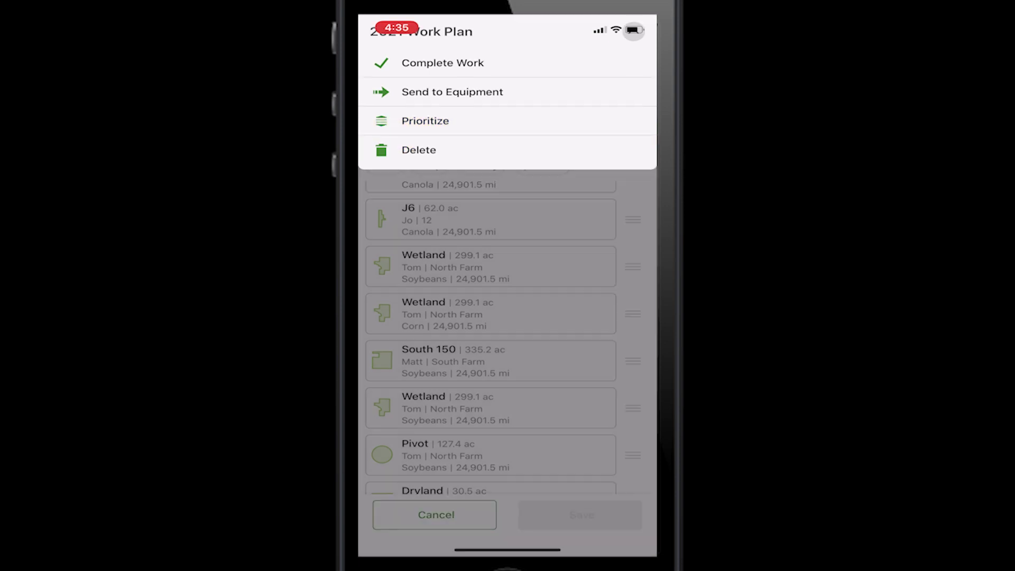
{"action": "left_click_drag", "start_coordinate": [633, 272], "coordinate": [633, 394]}
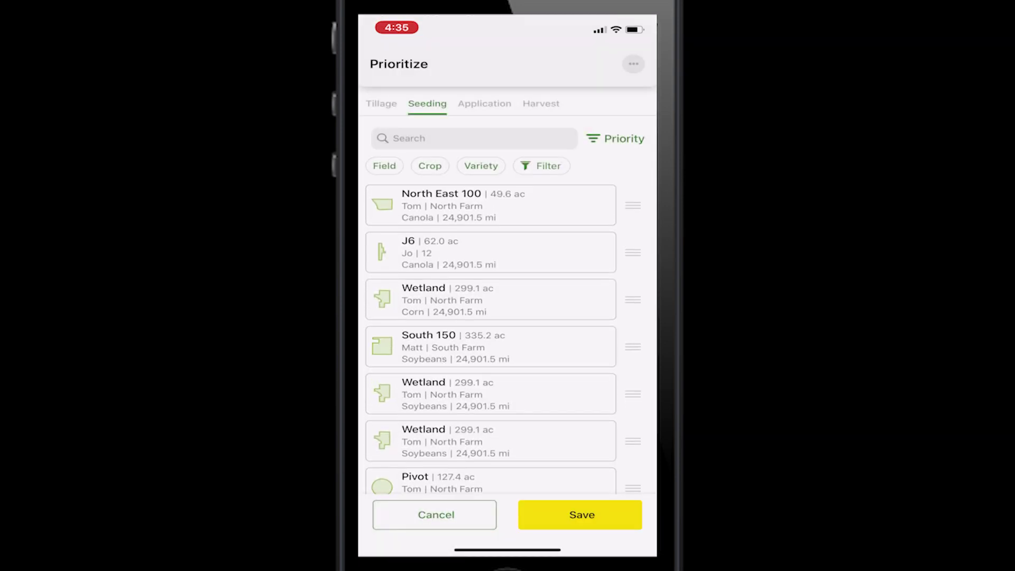
{"action": "left_click_drag", "start_coordinate": [633, 346], "coordinate": [633, 299]}
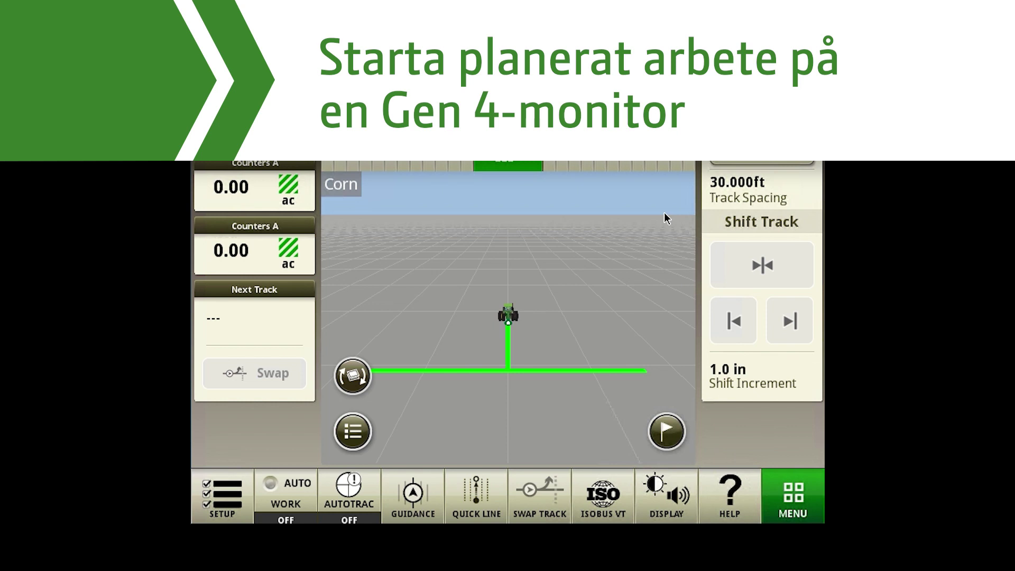
Import the newest SEEDING work-setup file from Received Files in the Status Center.
{"action": "left_click", "coordinate": [551, 64]}
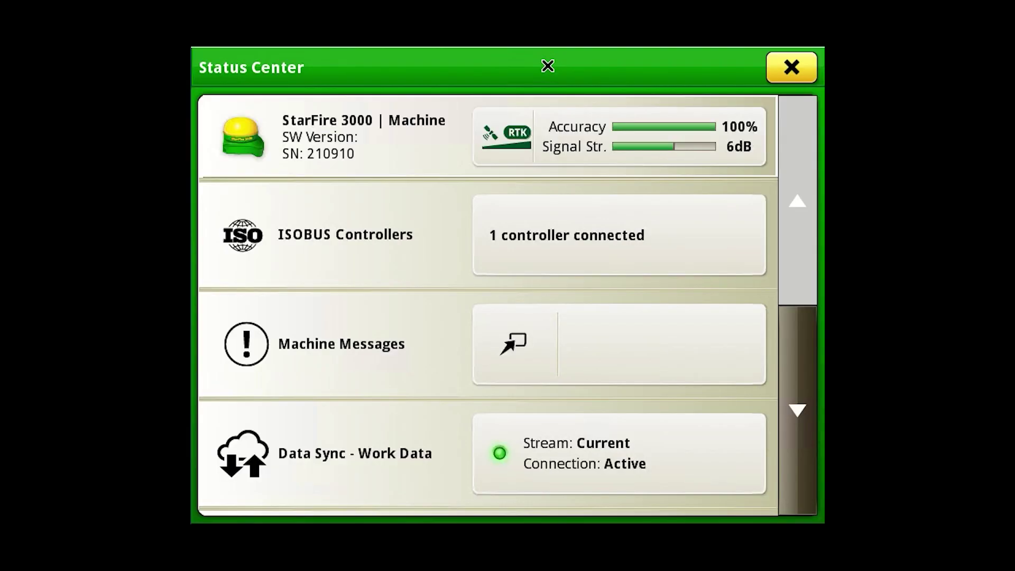
{"action": "left_click", "coordinate": [797, 410]}
{"action": "left_click", "coordinate": [795, 413]}
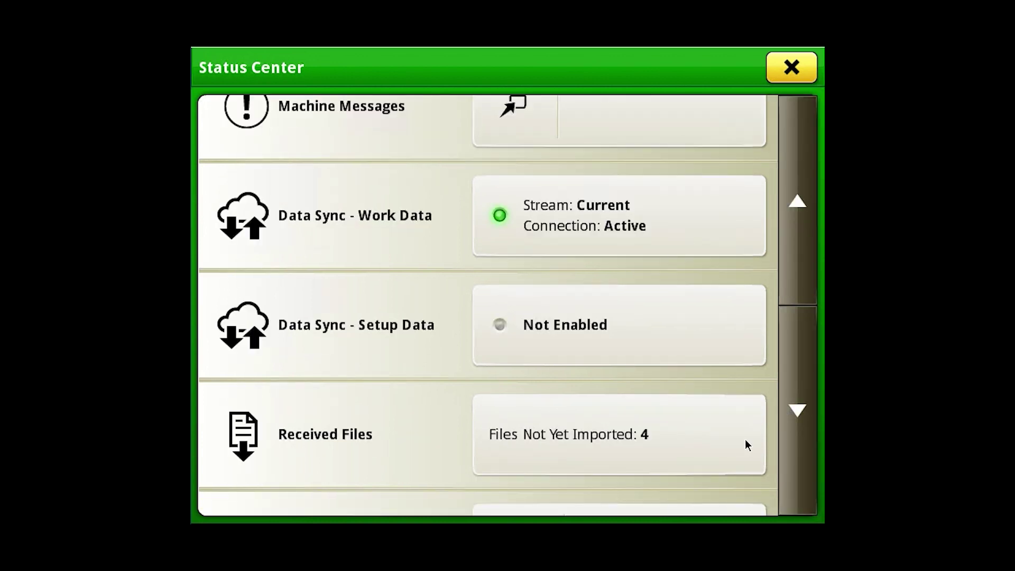
{"action": "left_click", "coordinate": [643, 435]}
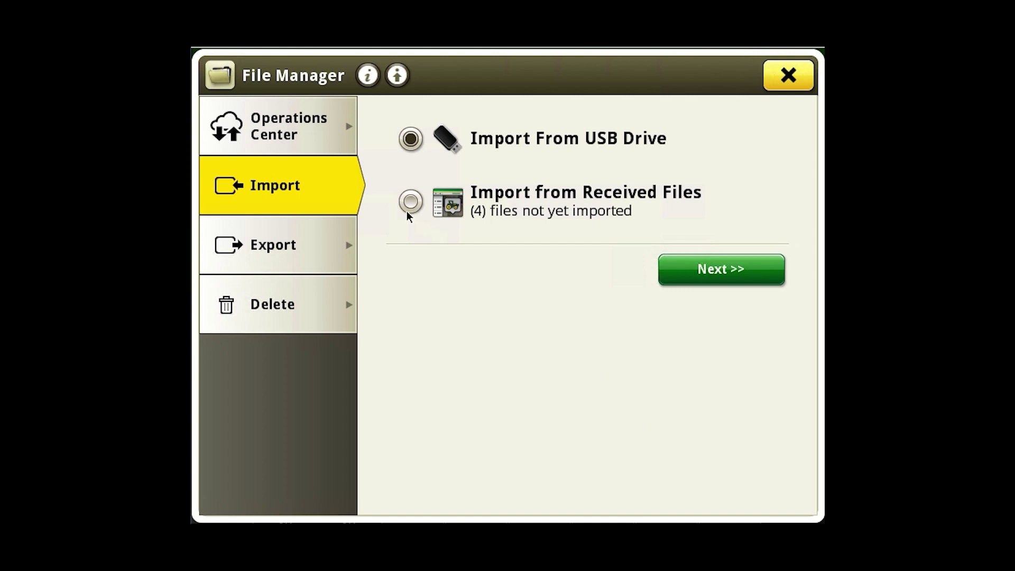
{"action": "left_click", "coordinate": [408, 212]}
{"action": "left_click", "coordinate": [721, 269]}
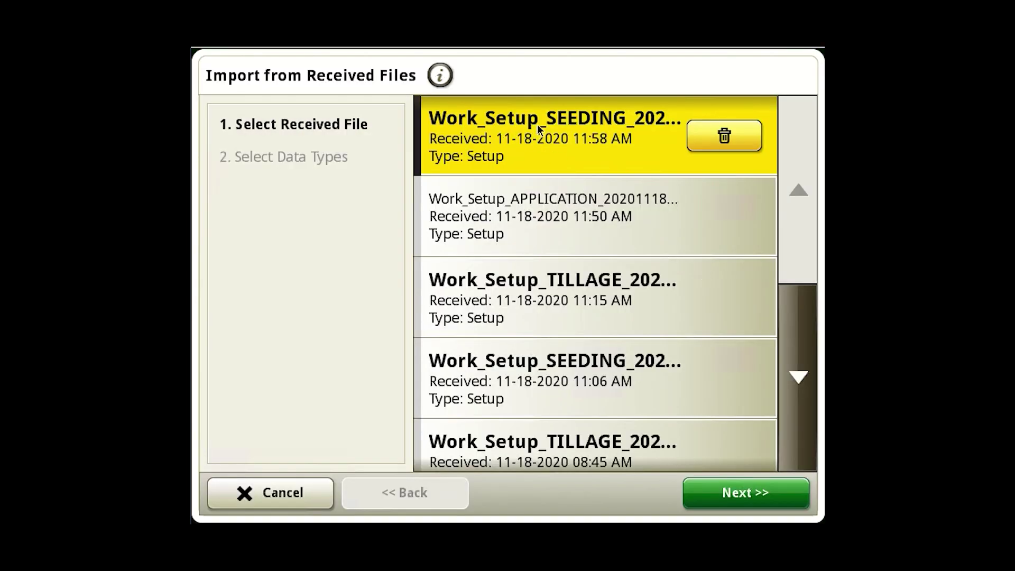
{"action": "left_click", "coordinate": [743, 496]}
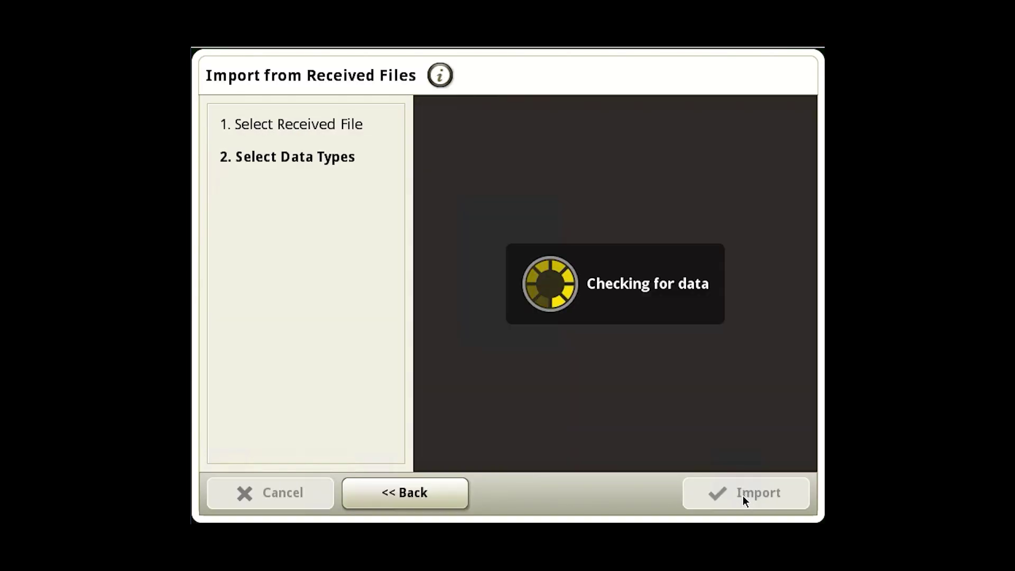
{"action": "left_click", "coordinate": [743, 493]}
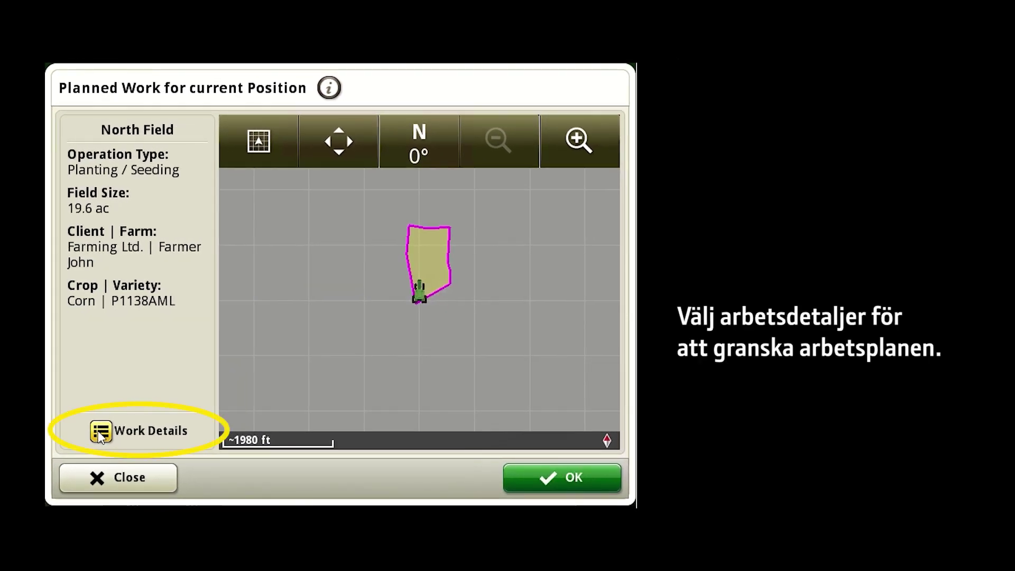
Review North Field's work details and accept the Corn P1138AML / C_Fert_Dry work setup.
{"action": "left_click", "coordinate": [100, 434]}
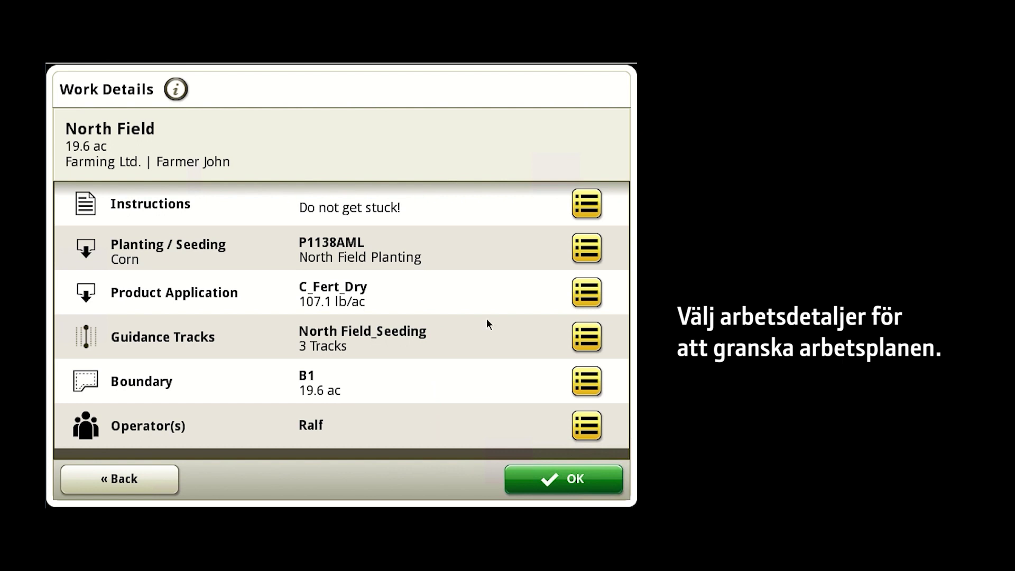
{"action": "left_click", "coordinate": [537, 480]}
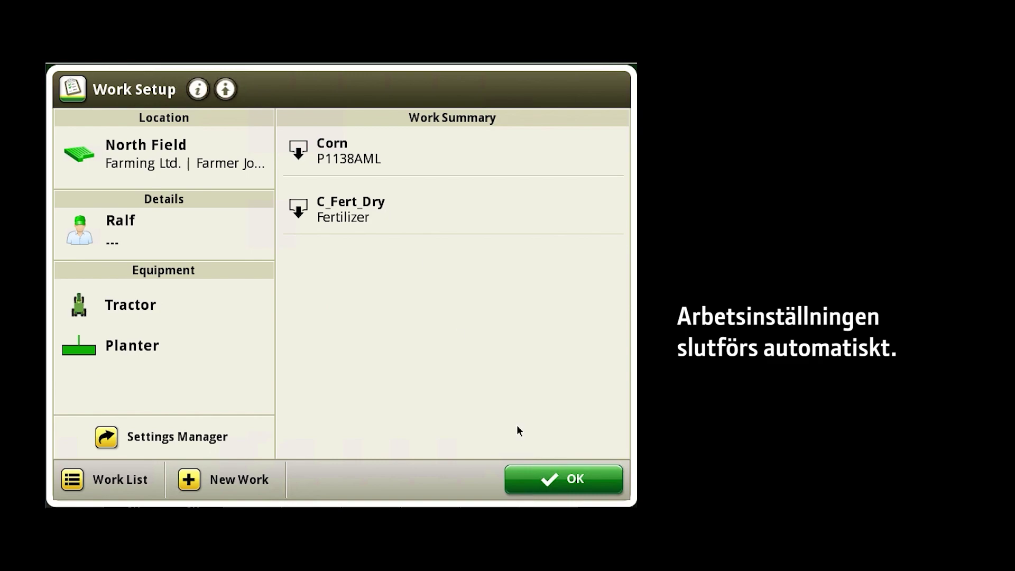
{"action": "left_click", "coordinate": [598, 484]}
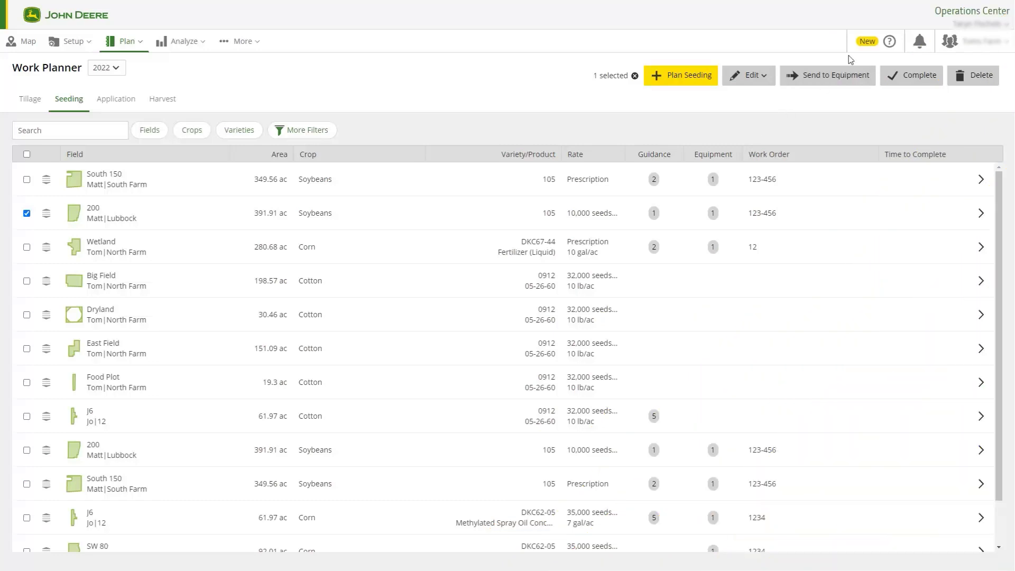
Open the ? menu listing Release Notes, How To Videos and Help Documentation.
{"action": "left_click", "coordinate": [869, 47]}
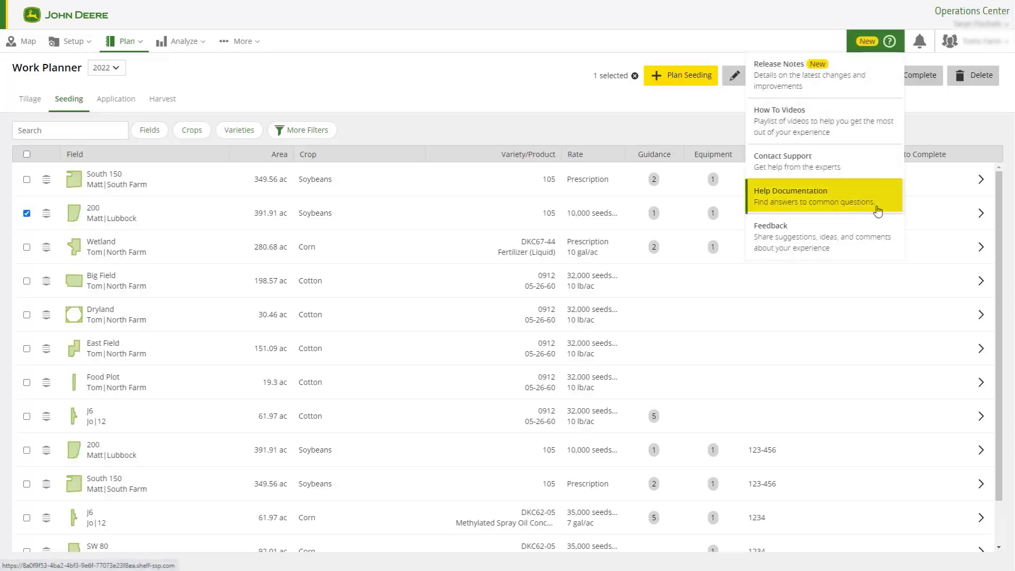